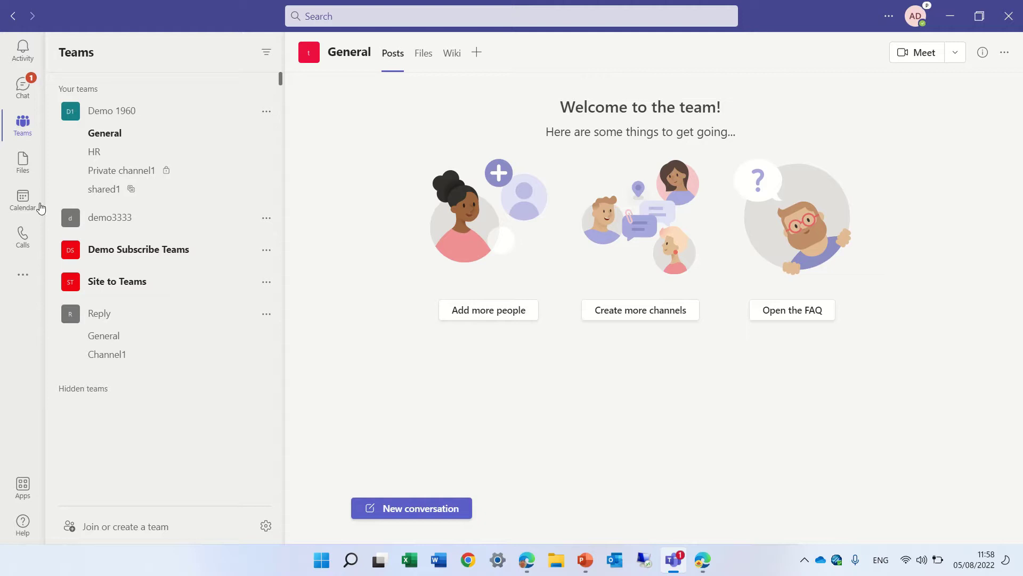
In the calendar, start a new meeting titled 'demo' on Tuesday at 13:30.
click(24, 201)
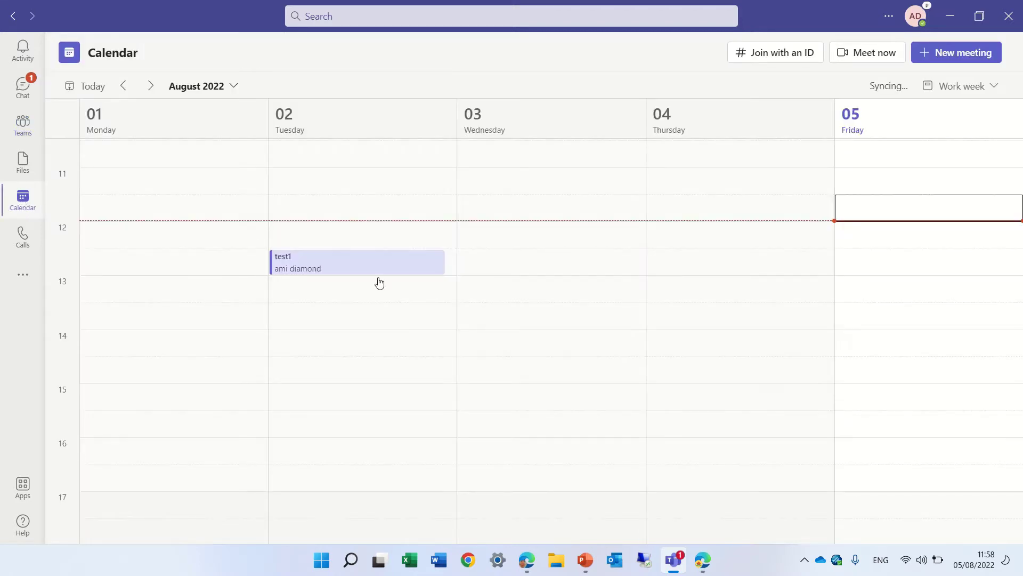
click(402, 320)
double_click(402, 322)
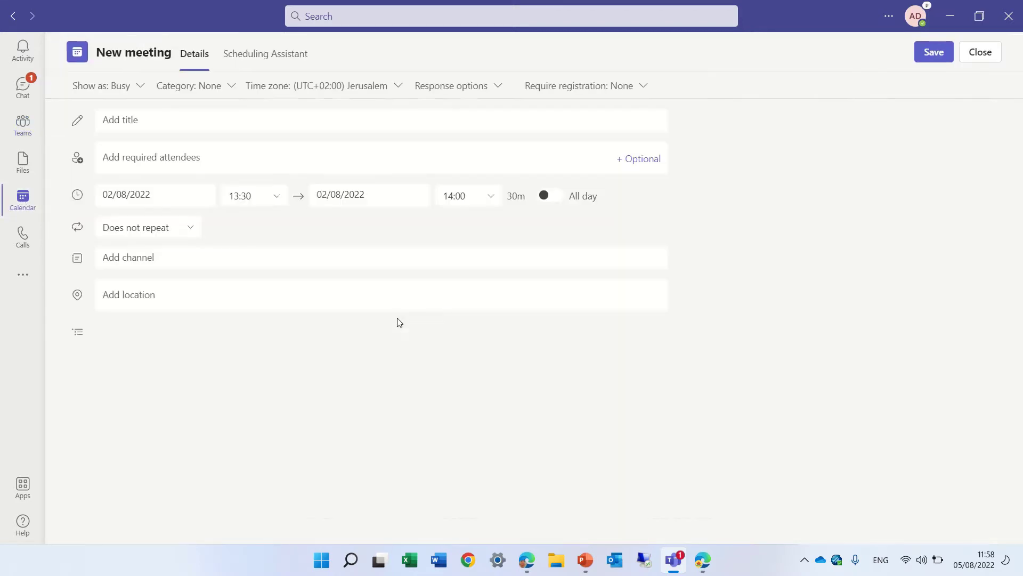
text(demo)
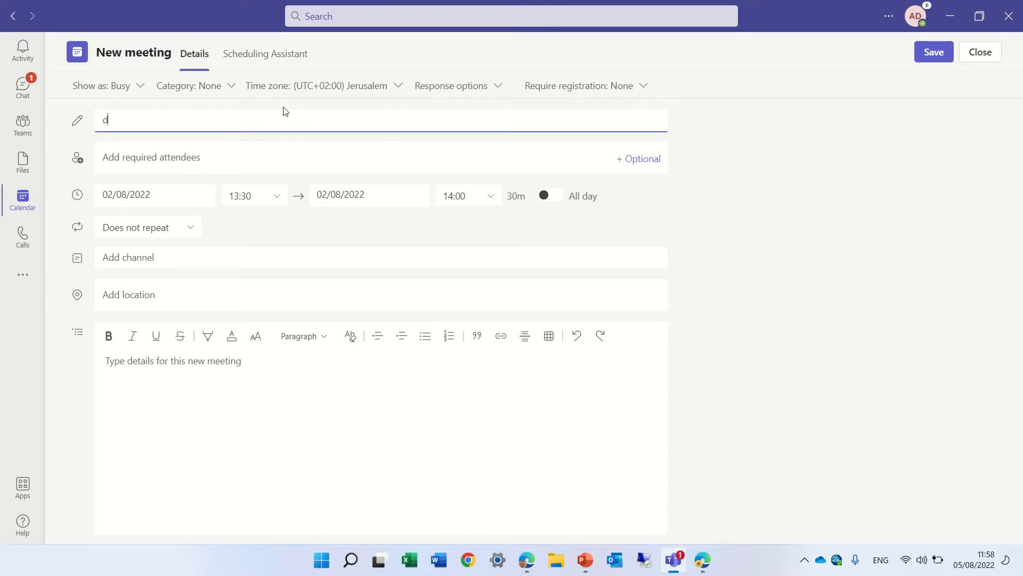
Add three colleagues from the suggestion list as required attendees.
click(241, 151)
text(alex)
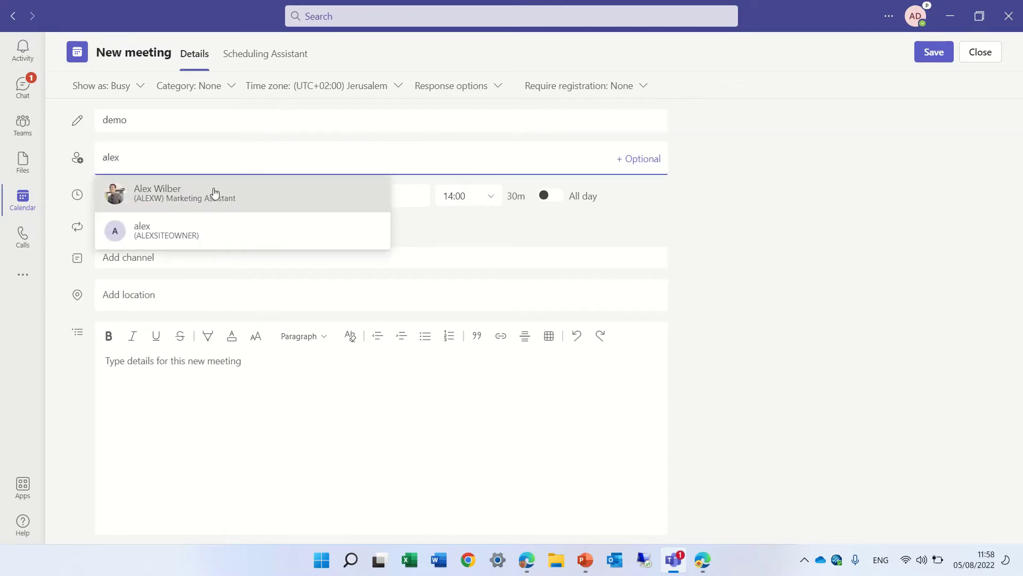
click(215, 191)
text(lee)
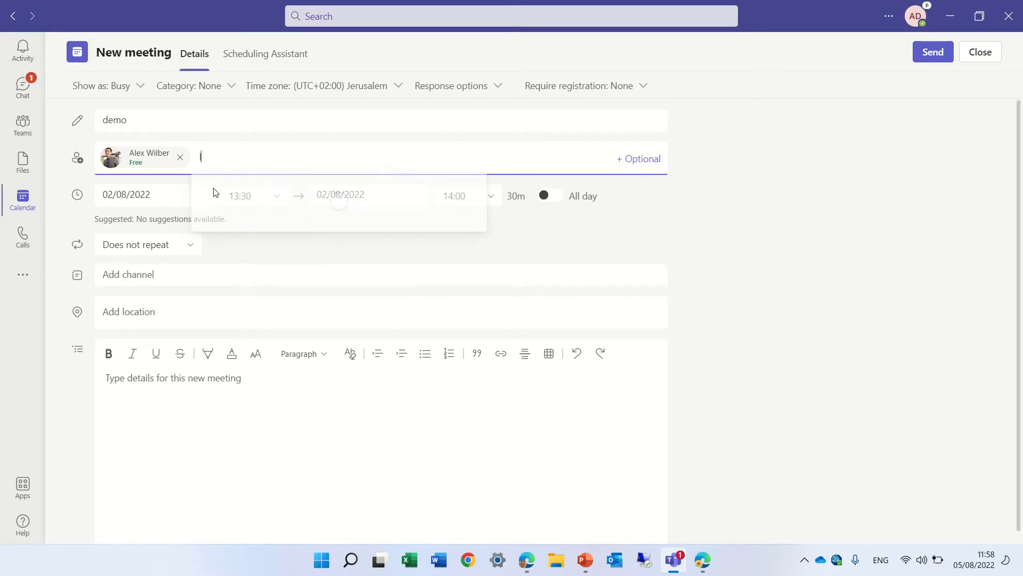
click(269, 203)
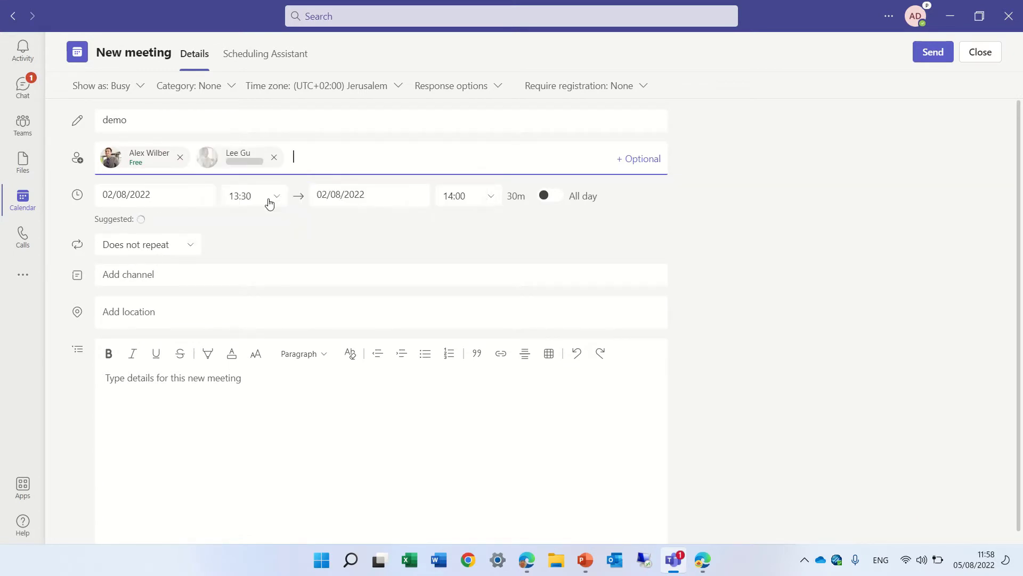
text(m)
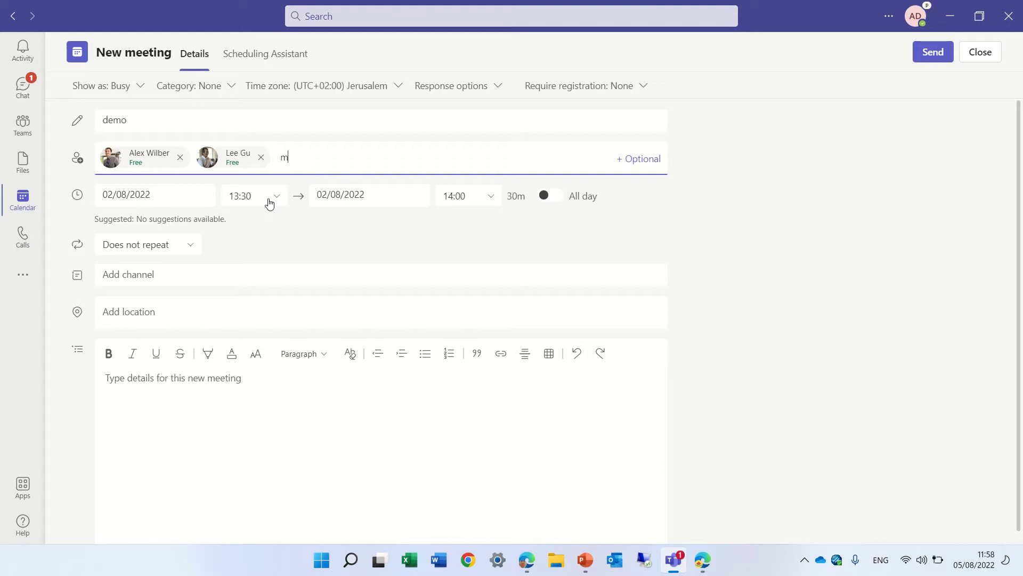
text(e)
click(294, 193)
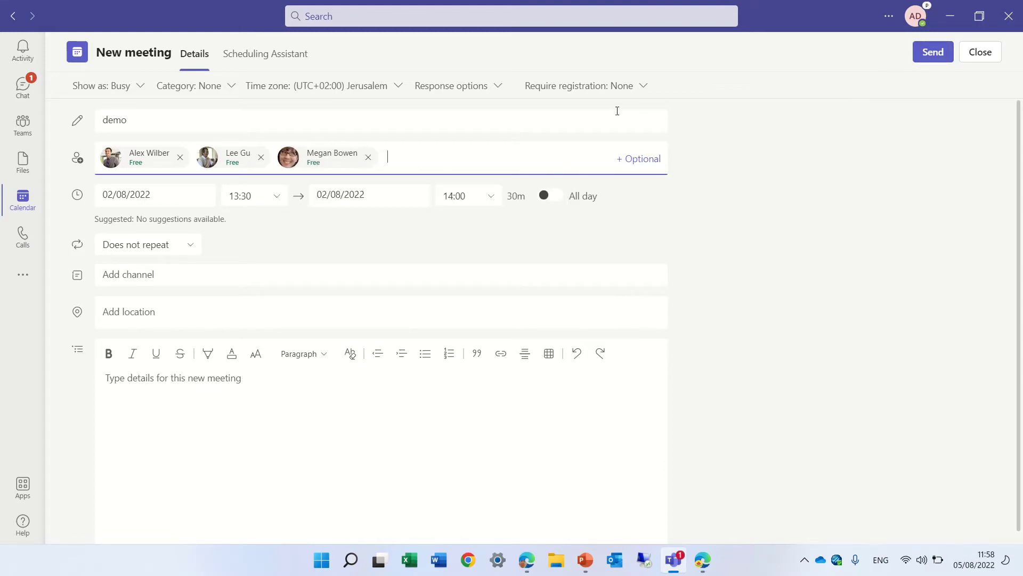
Send the demo invitation, then reopen the meeting for editing on its Breakout rooms page.
click(941, 57)
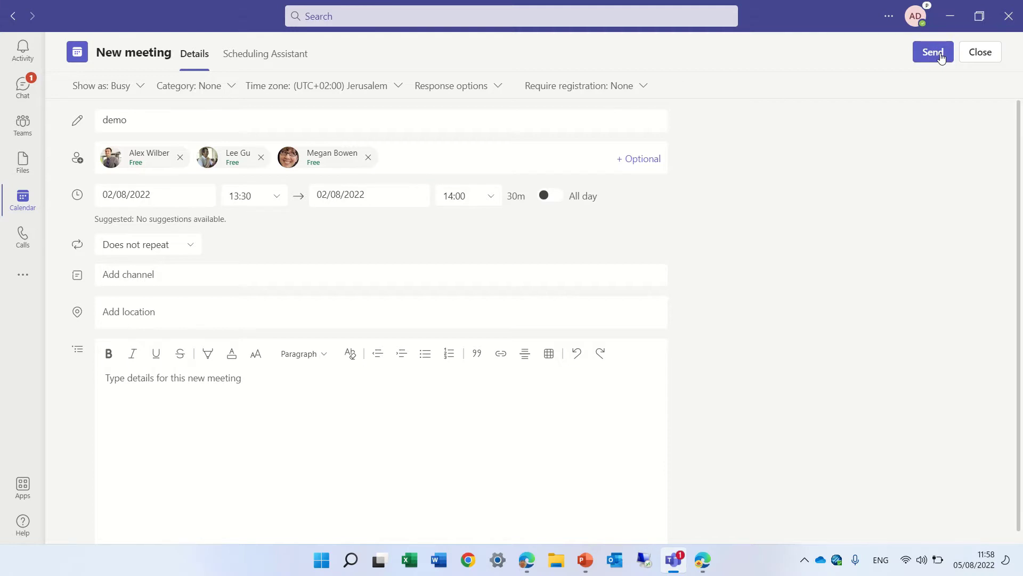
click(349, 316)
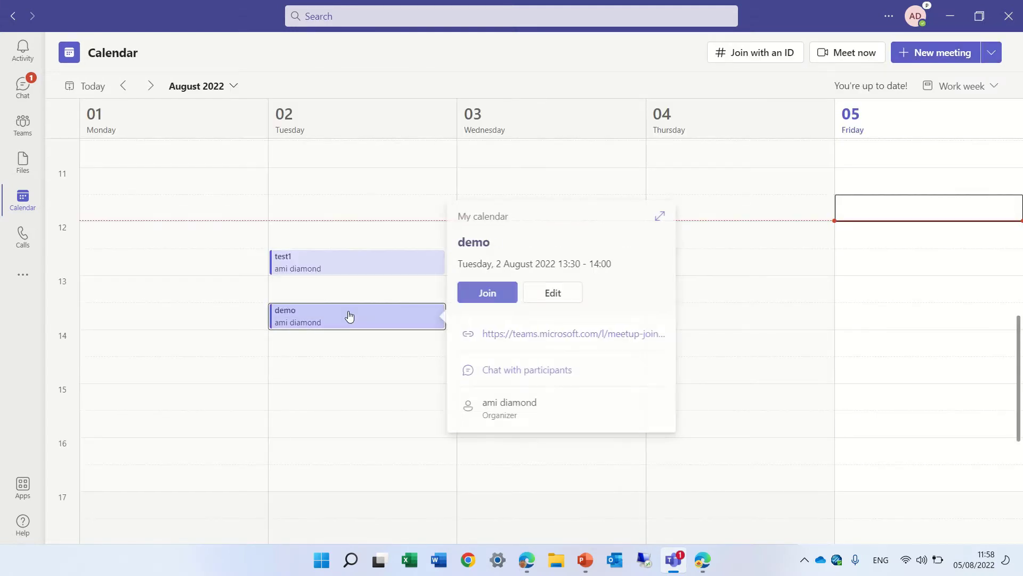
click(559, 292)
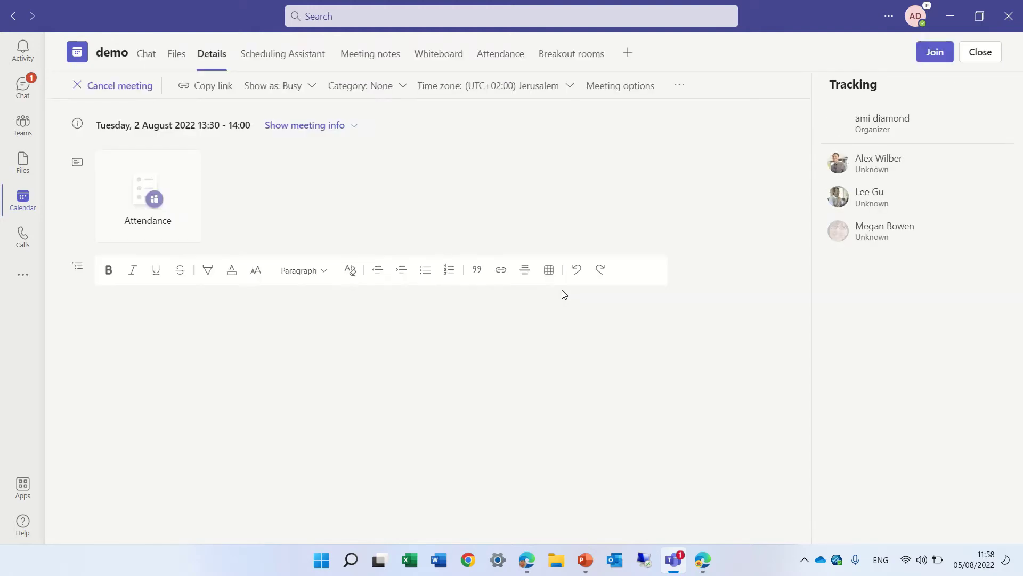
click(569, 57)
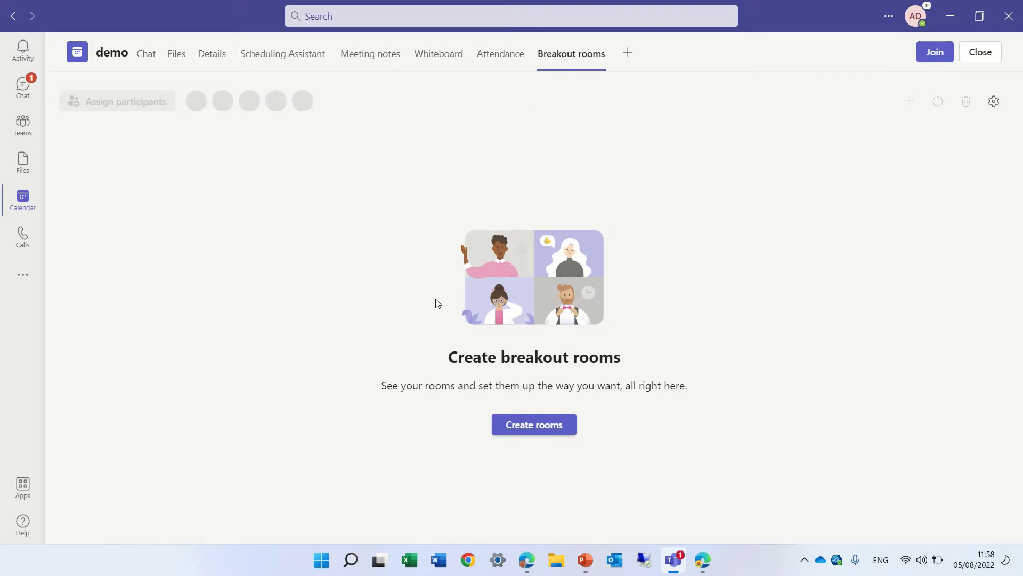
Create 3 breakout rooms and have participants assigned to them automatically.
click(545, 429)
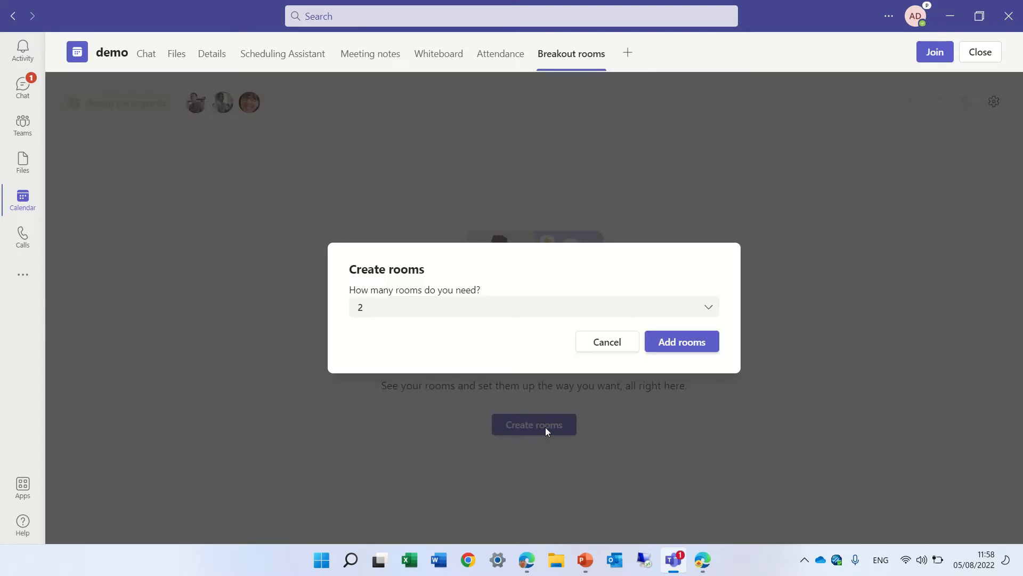
click(713, 314)
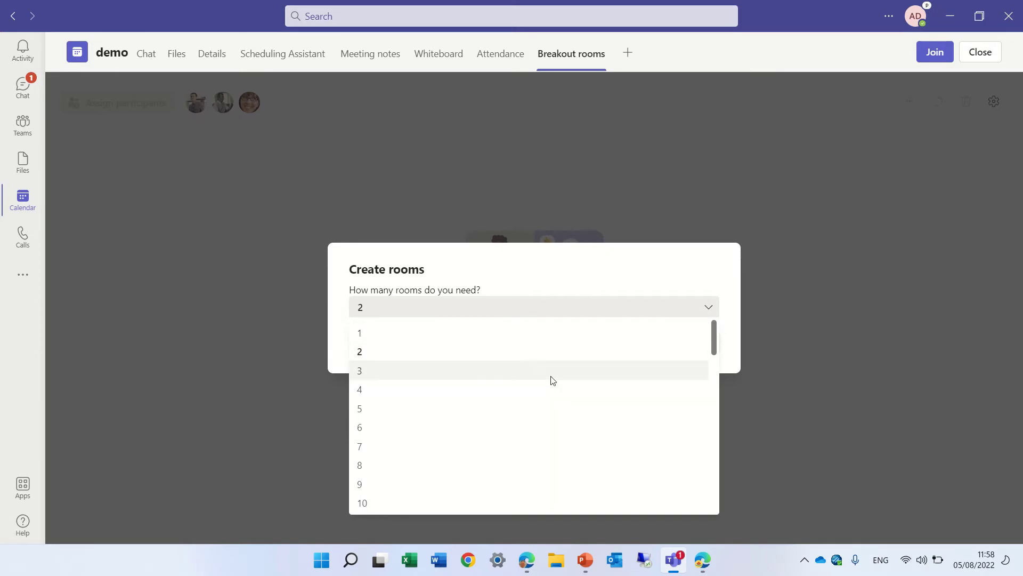
click(551, 376)
click(680, 347)
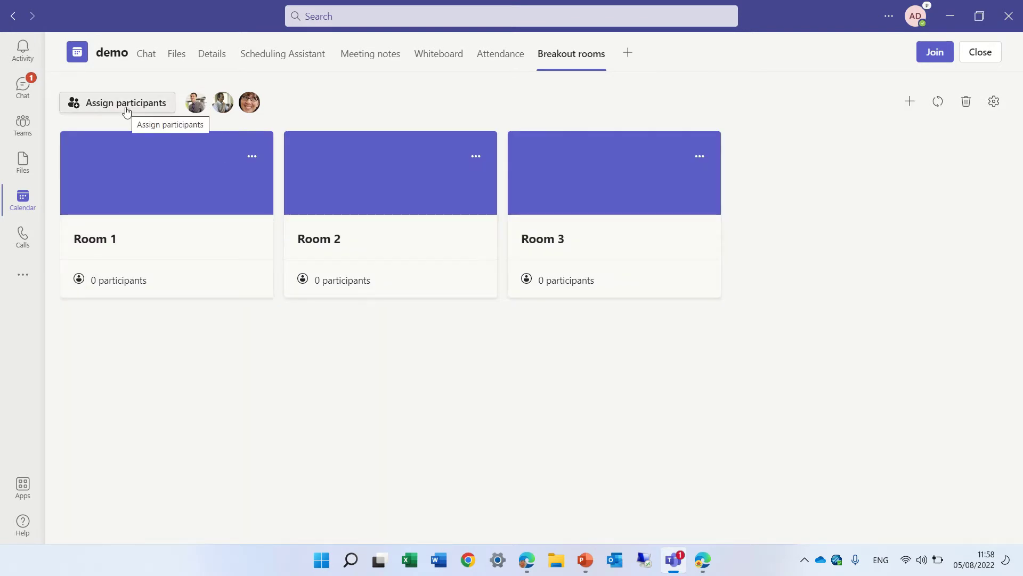
click(127, 106)
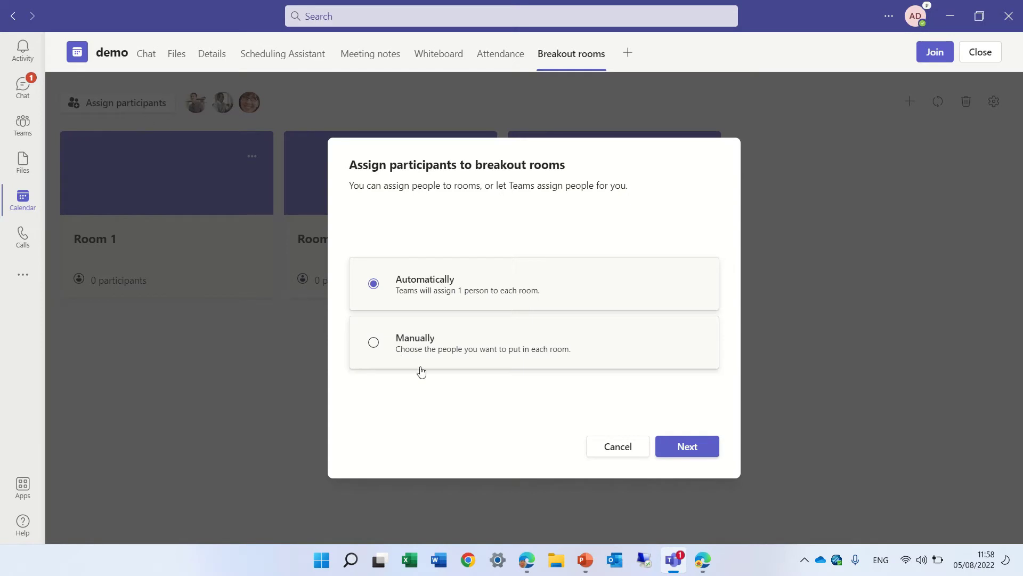
click(692, 445)
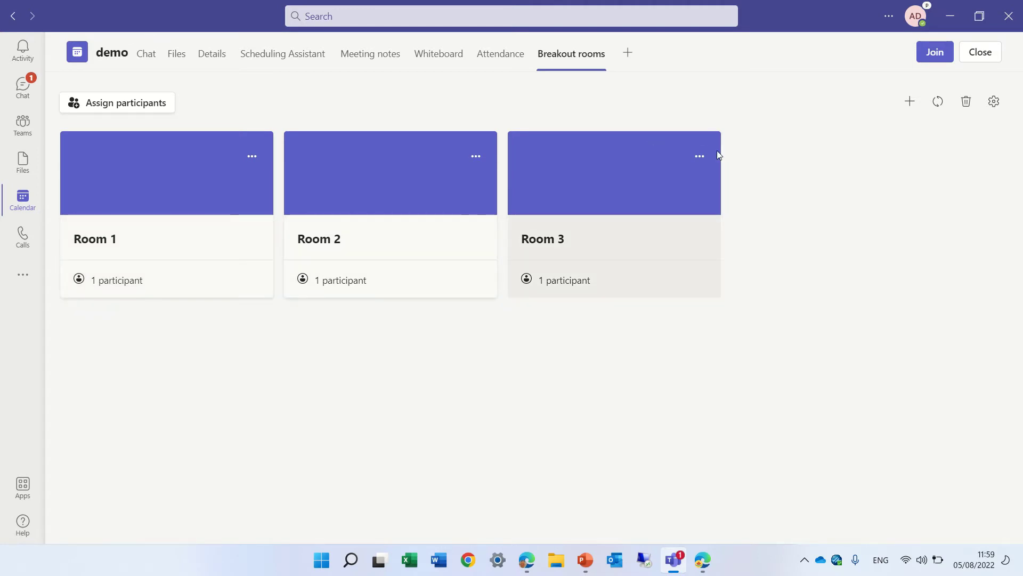
Remove the three rooms, create 2 new breakout rooms, and choose manual participant assignment.
click(966, 103)
click(640, 336)
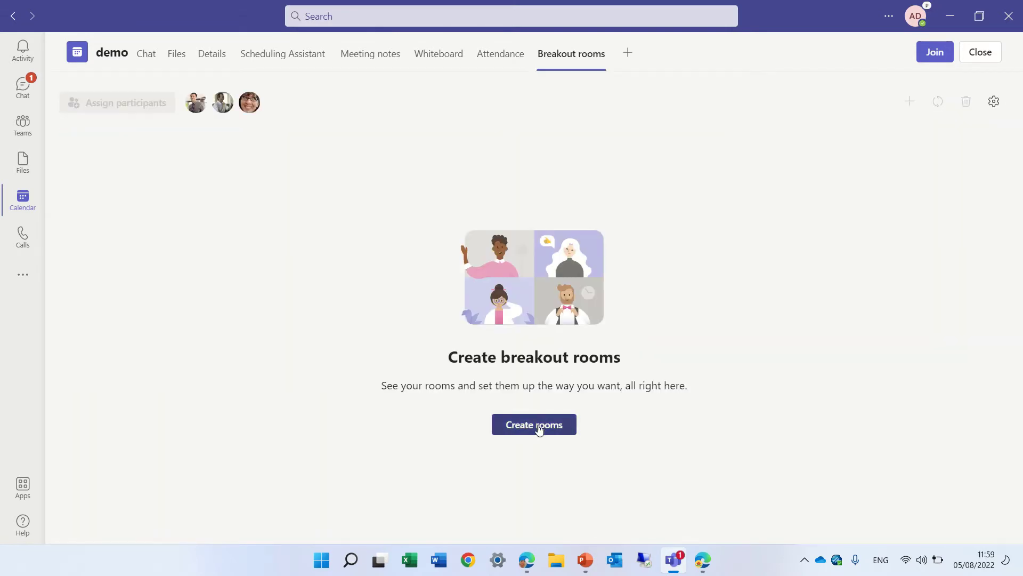
click(538, 425)
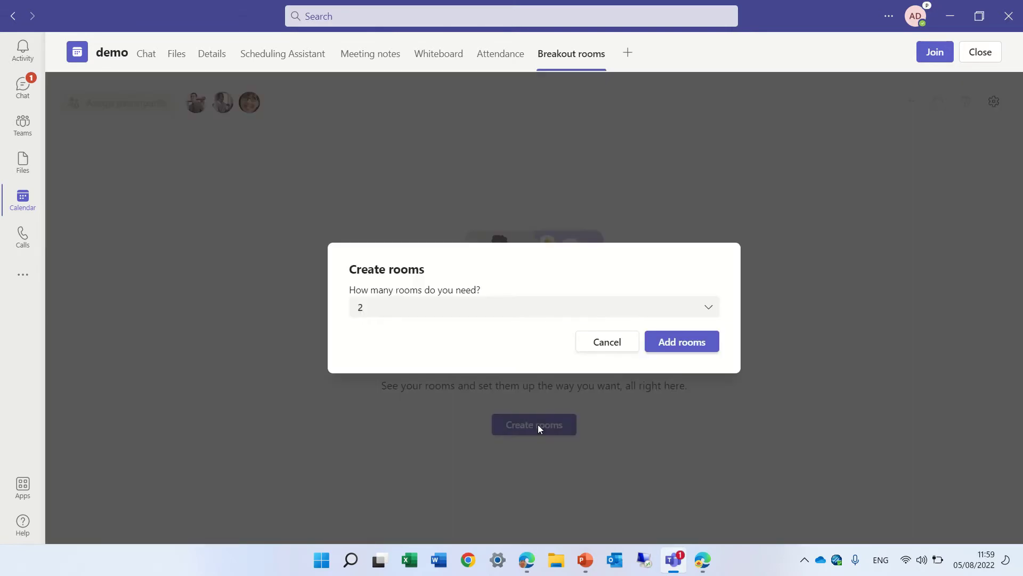
click(698, 348)
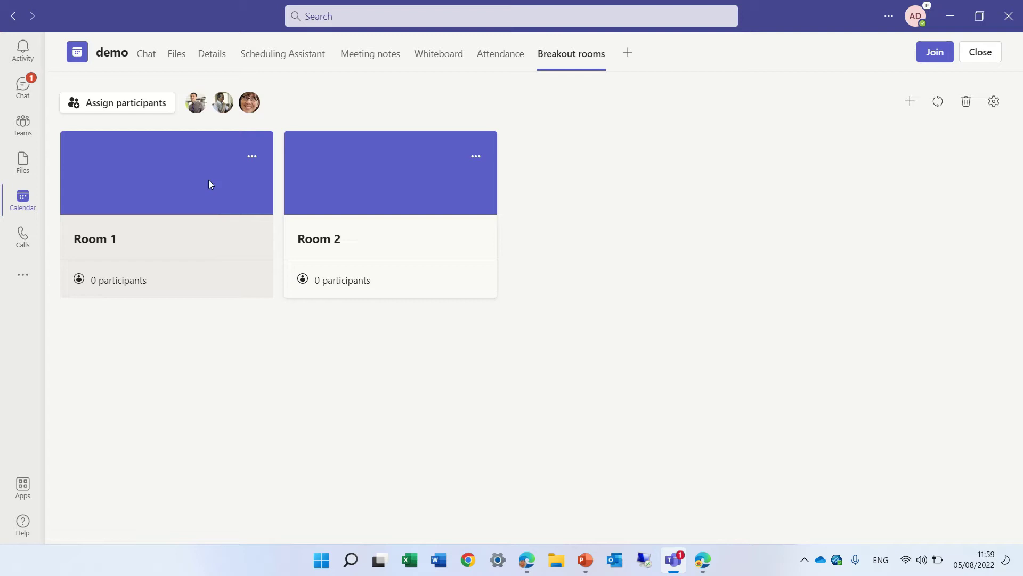
click(138, 105)
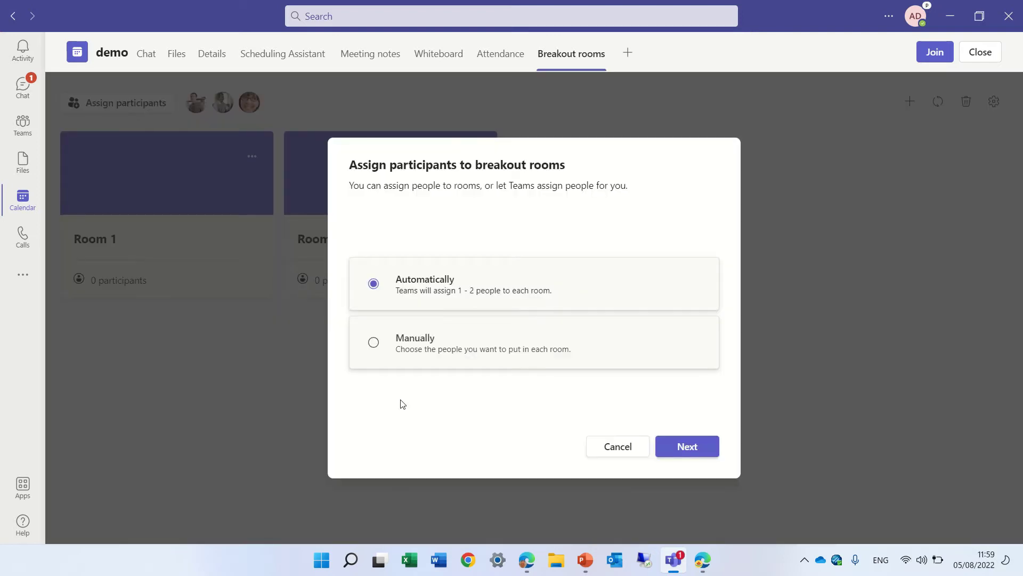
click(373, 342)
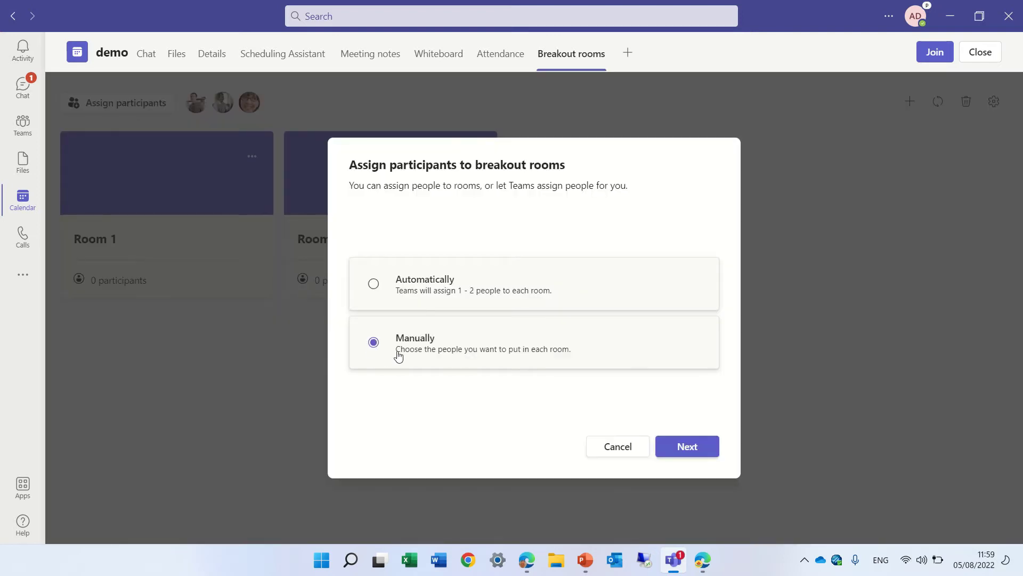
In the manual assignment list, put the first attendee into Room 1.
click(708, 451)
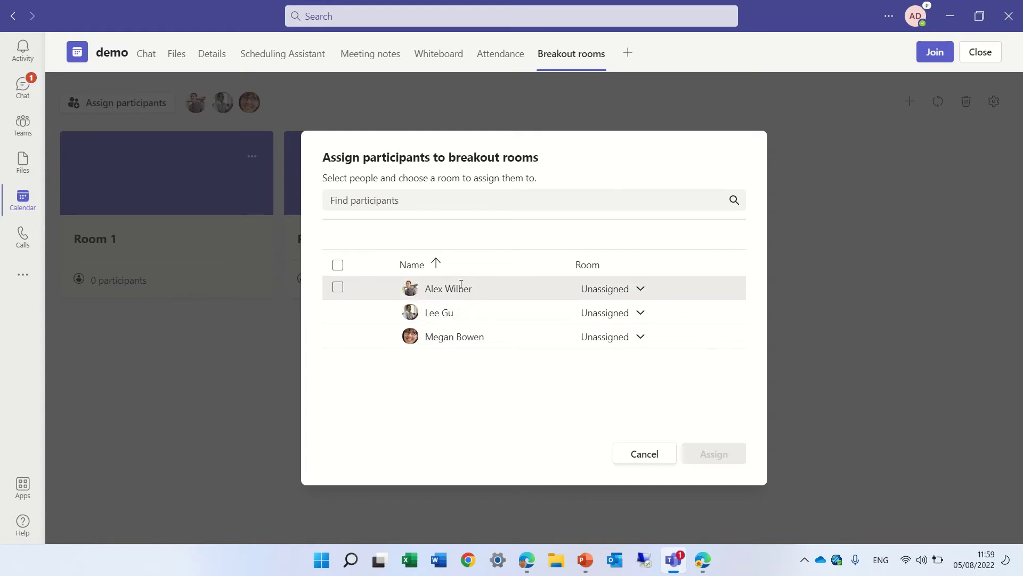
click(451, 204)
text(lee)
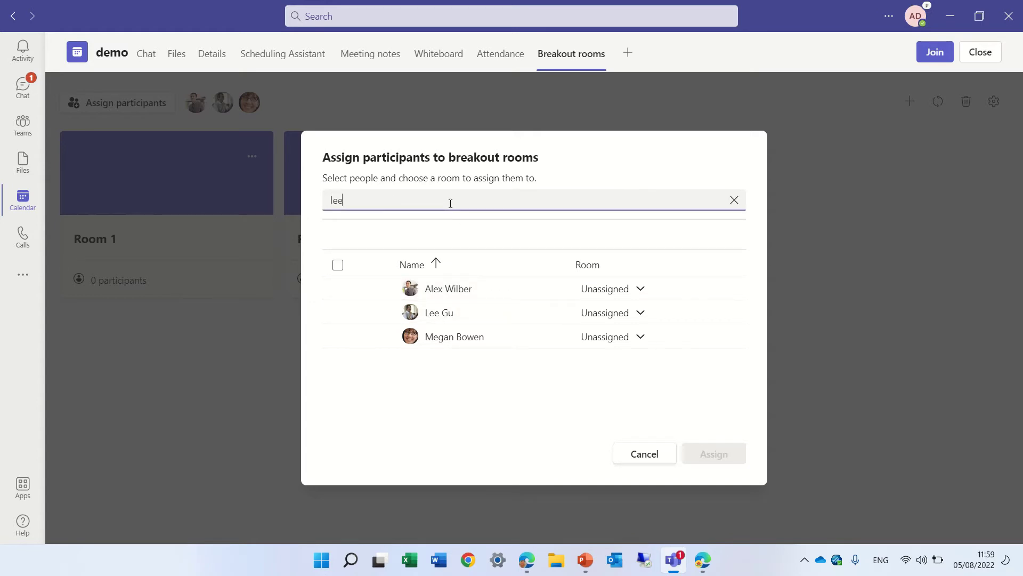
key(BackSpace)
key(BackSpace)
key(BackSpace)
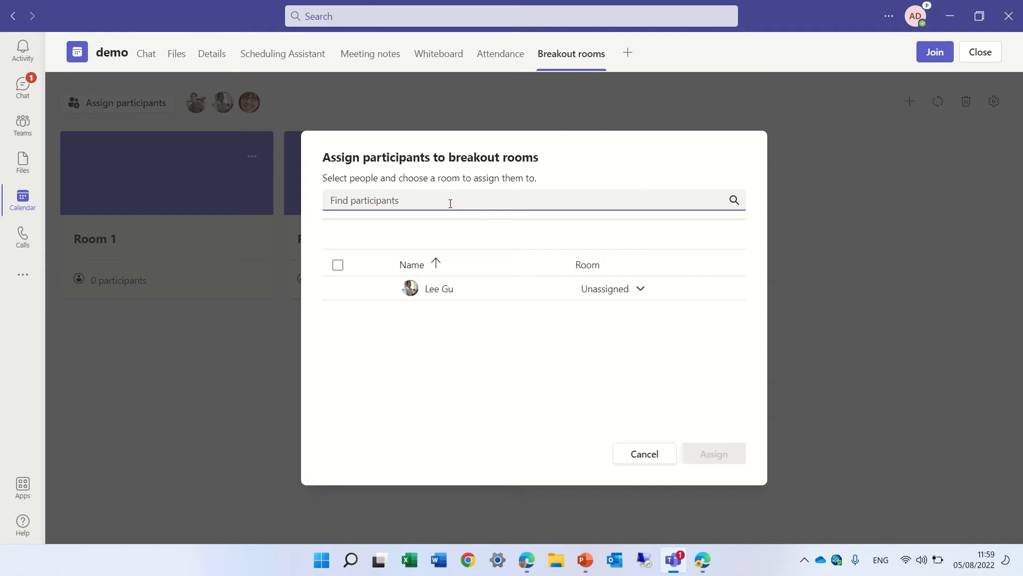
click(642, 290)
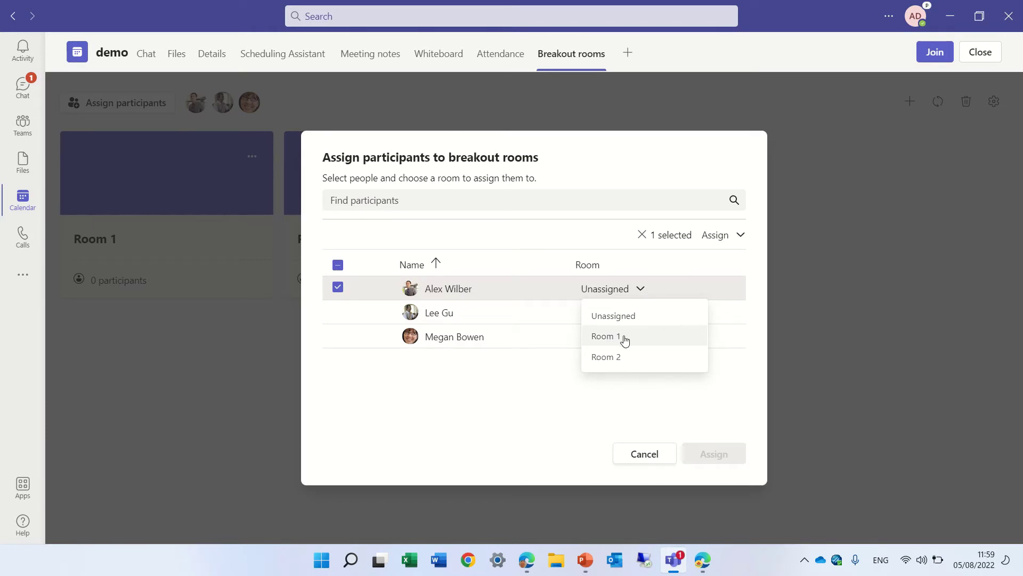
click(625, 337)
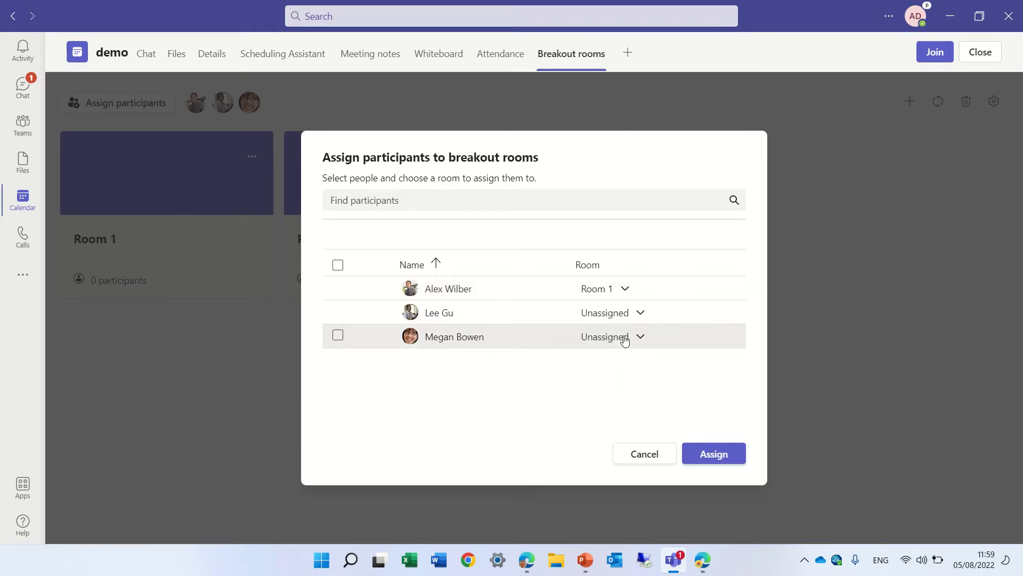
Move the other two attendees into Room 2 and save the assignments.
click(338, 312)
click(337, 337)
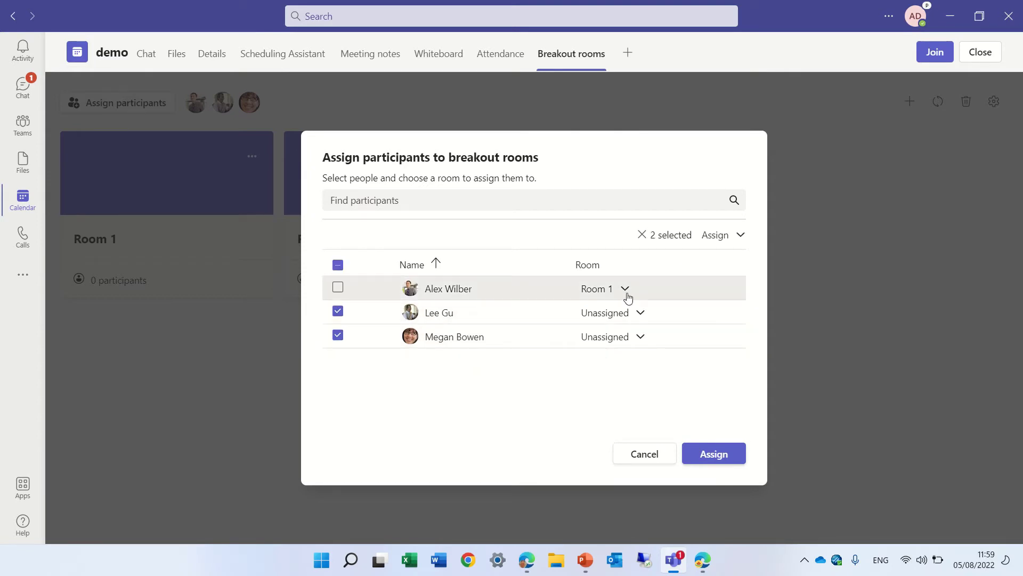
click(741, 236)
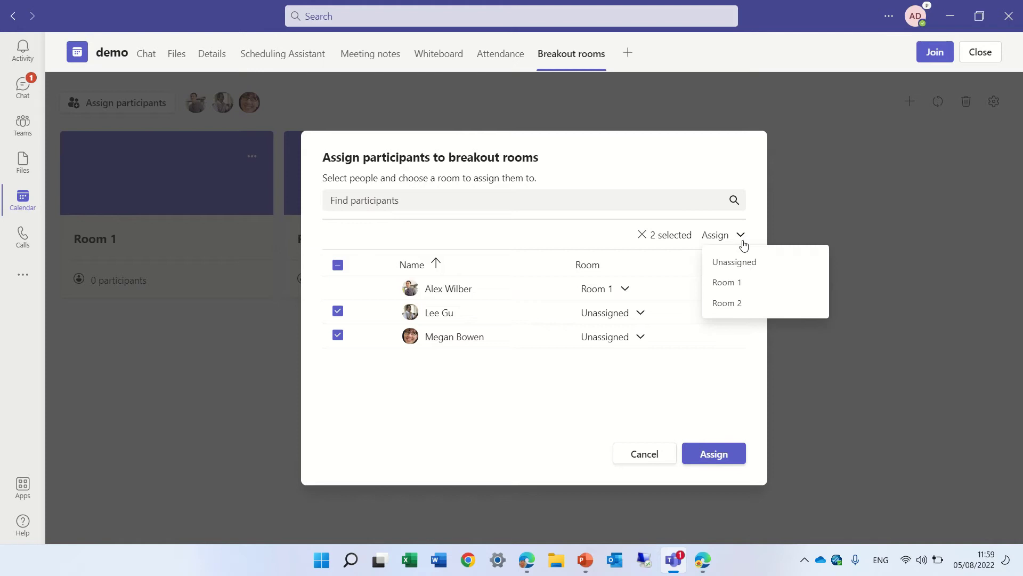
click(744, 301)
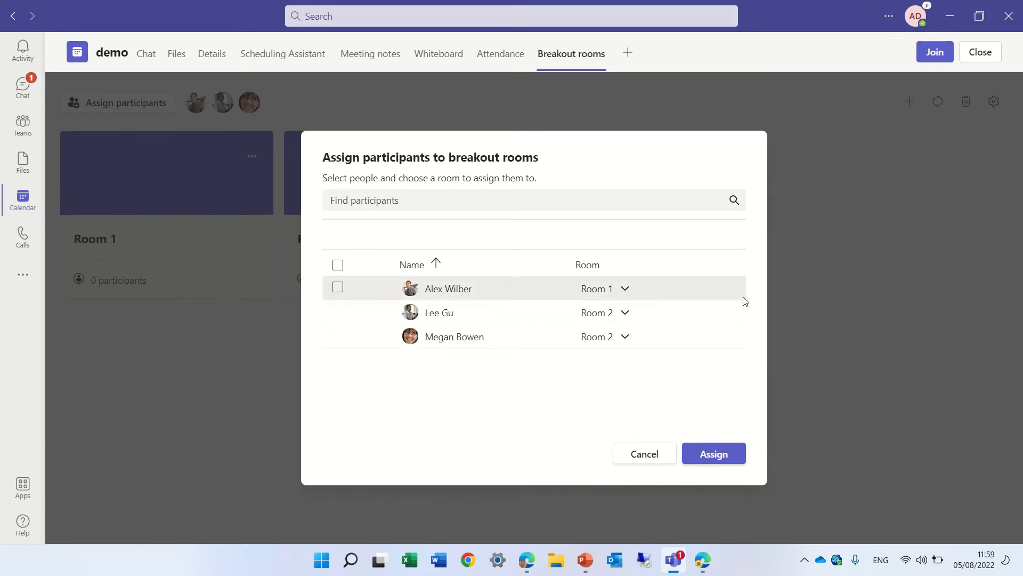
click(734, 456)
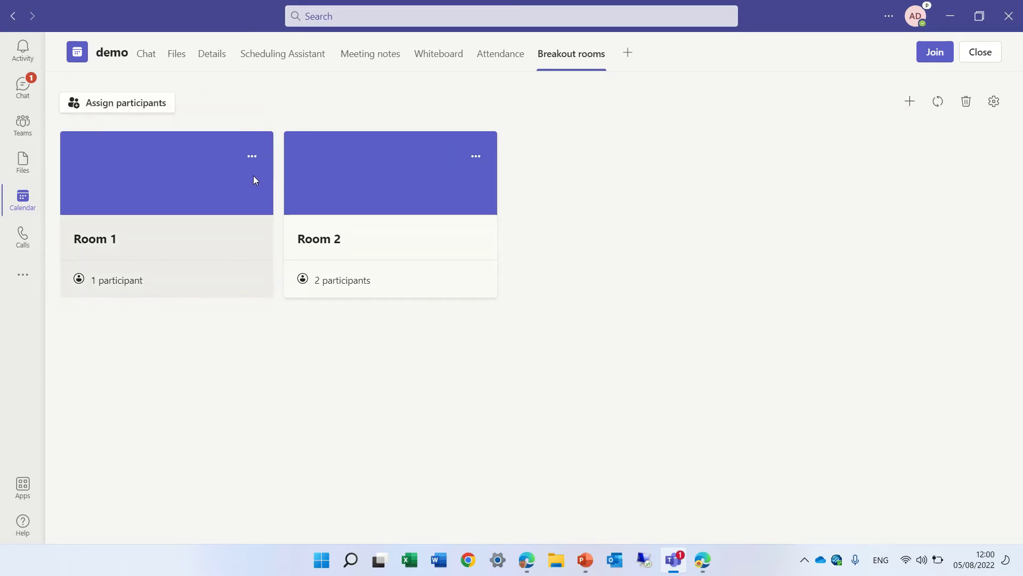
Rename breakout Room 1 to 'north'.
click(252, 157)
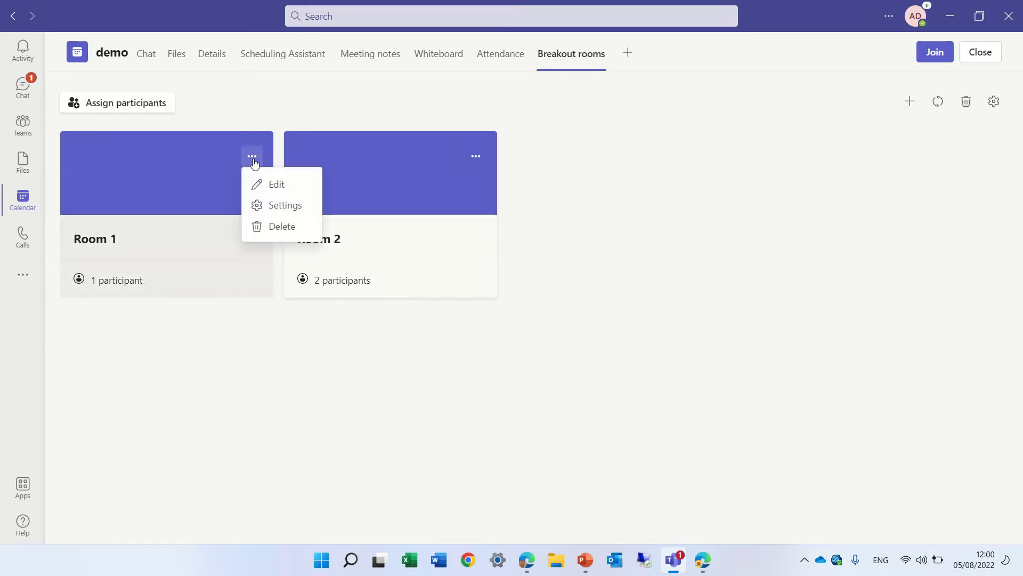
click(270, 187)
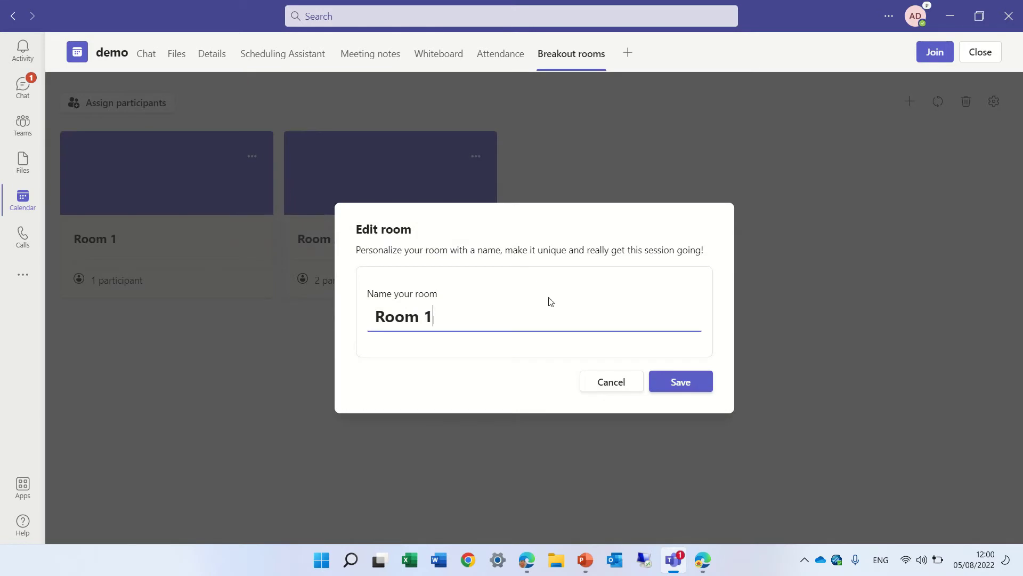
key(BackSpace)
key(BackSpace)
key(BackSpace)
key(BackSpace)
key(BackSpace)
key(BackSpace)
text(north)
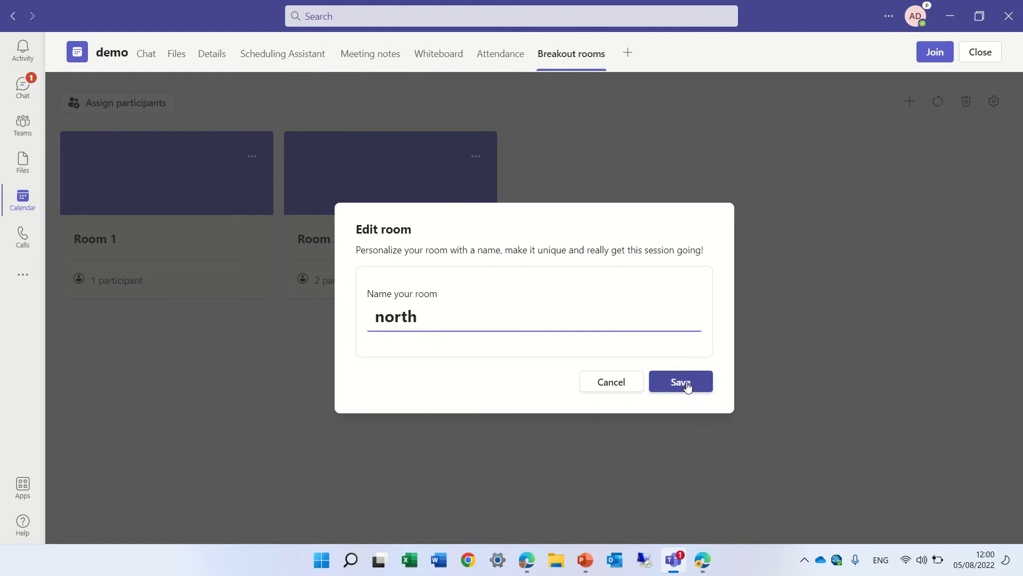
click(685, 383)
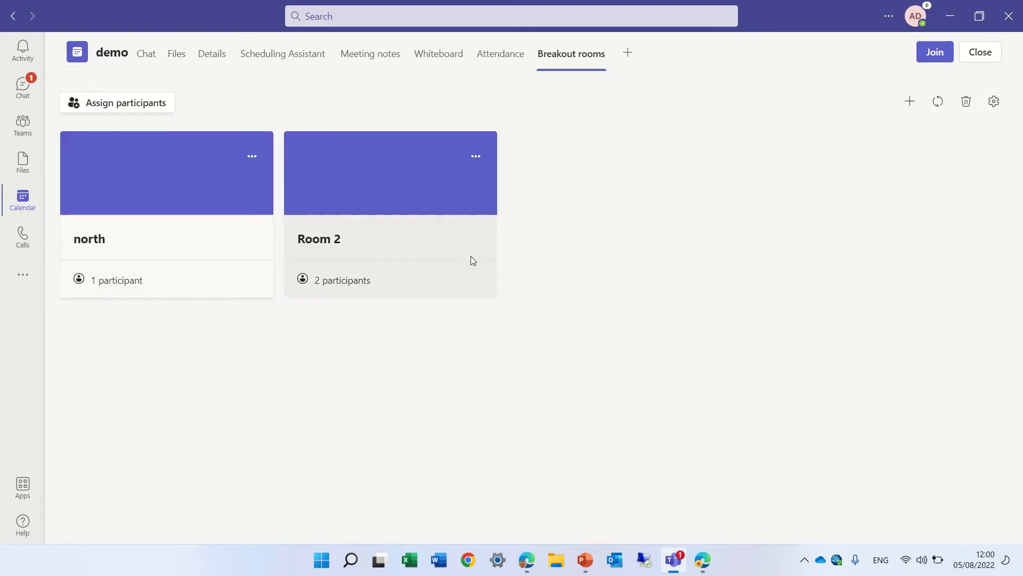
Rename breakout Room 2 to 'south'.
click(476, 156)
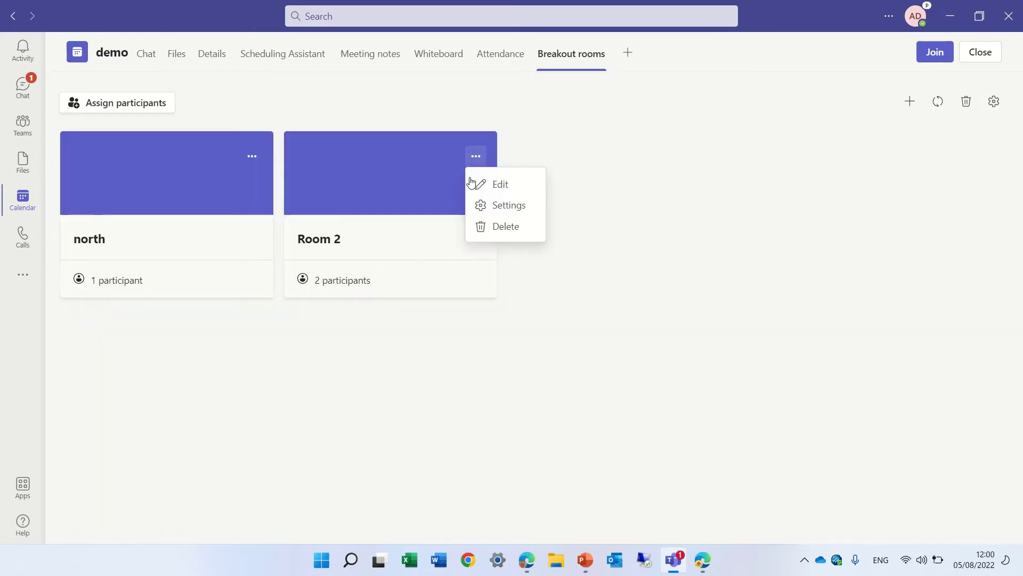
click(498, 187)
key(BackSpace)
key(BackSpace)
key(BackSpace)
key(BackSpace)
key(BackSpace)
key(BackSpace)
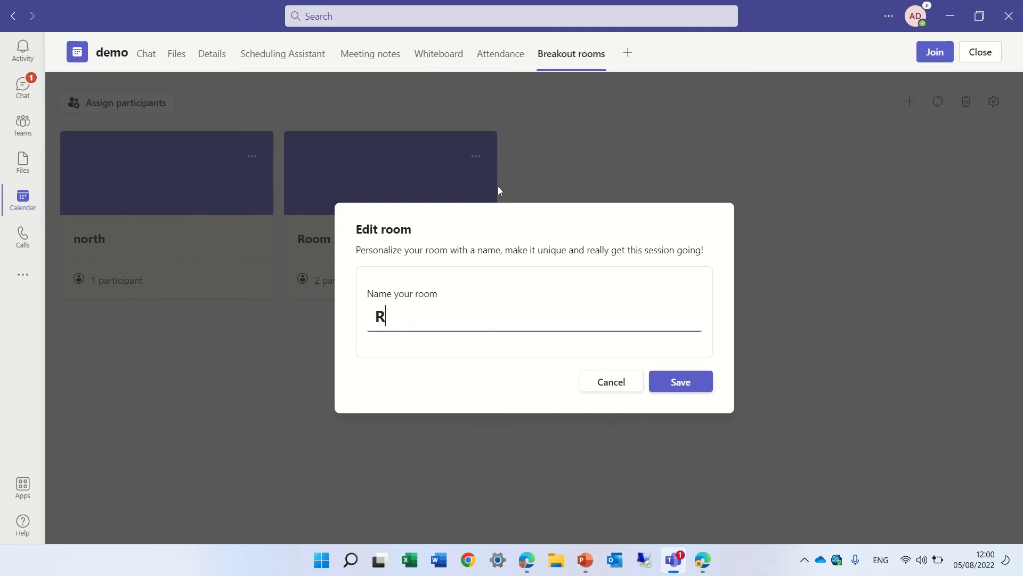
text(south)
click(697, 386)
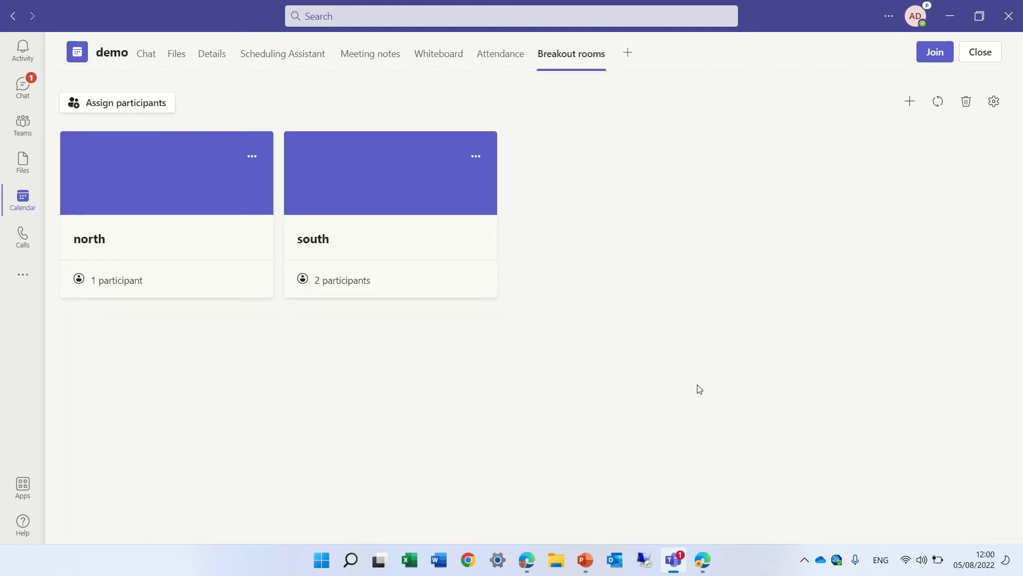
Join the demo call from the meeting header with camera off and computer audio.
click(937, 61)
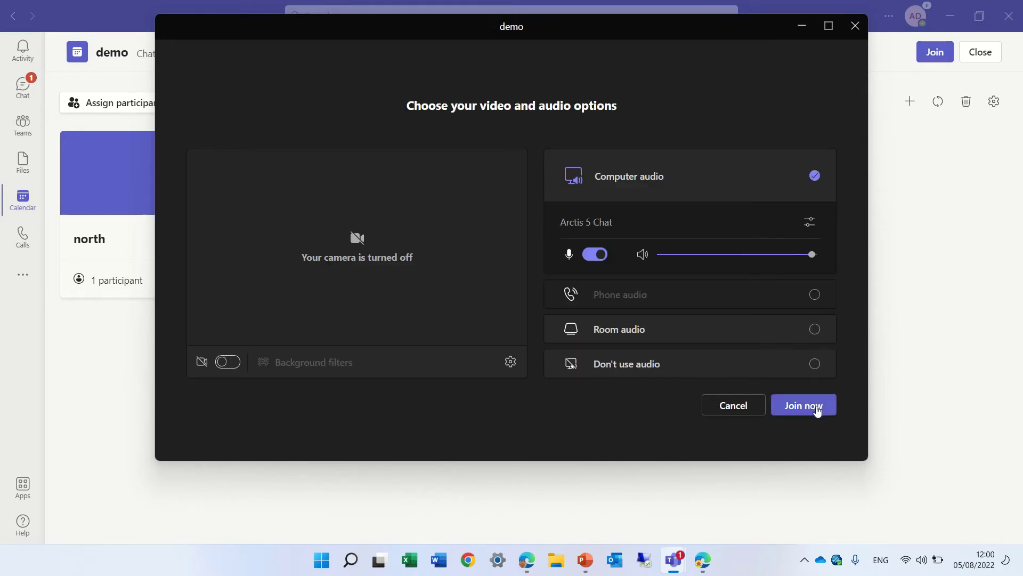
click(816, 408)
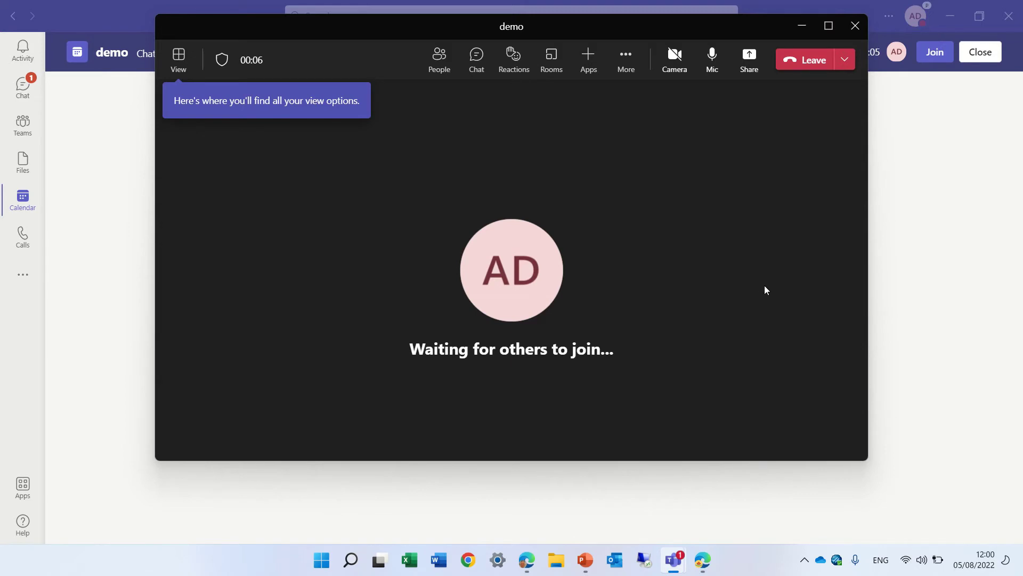
Open the call's Rooms panel listing breakout rooms north and south.
click(552, 68)
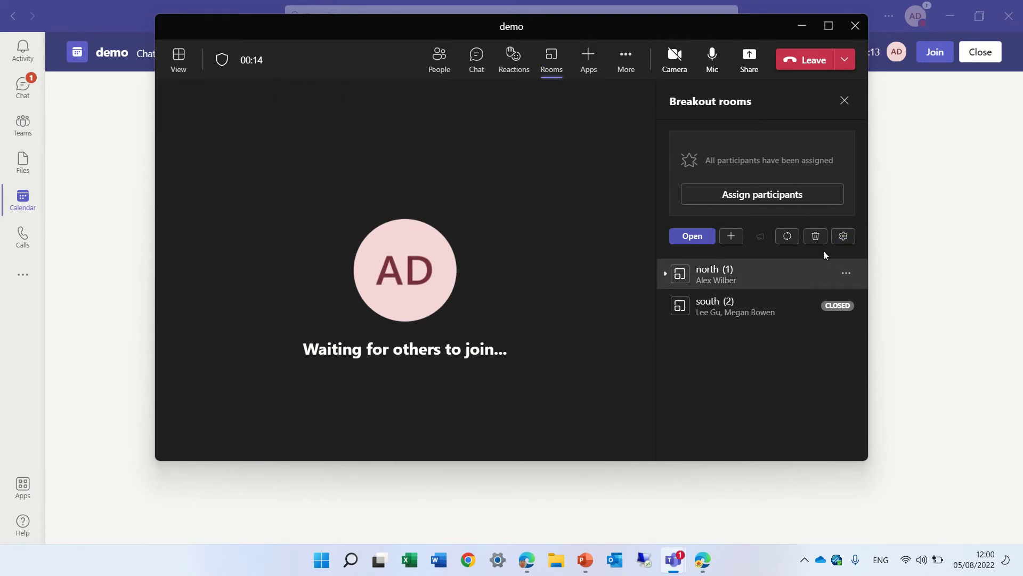
Remove north and south, then create 2 new rooms with manual assignment.
click(816, 237)
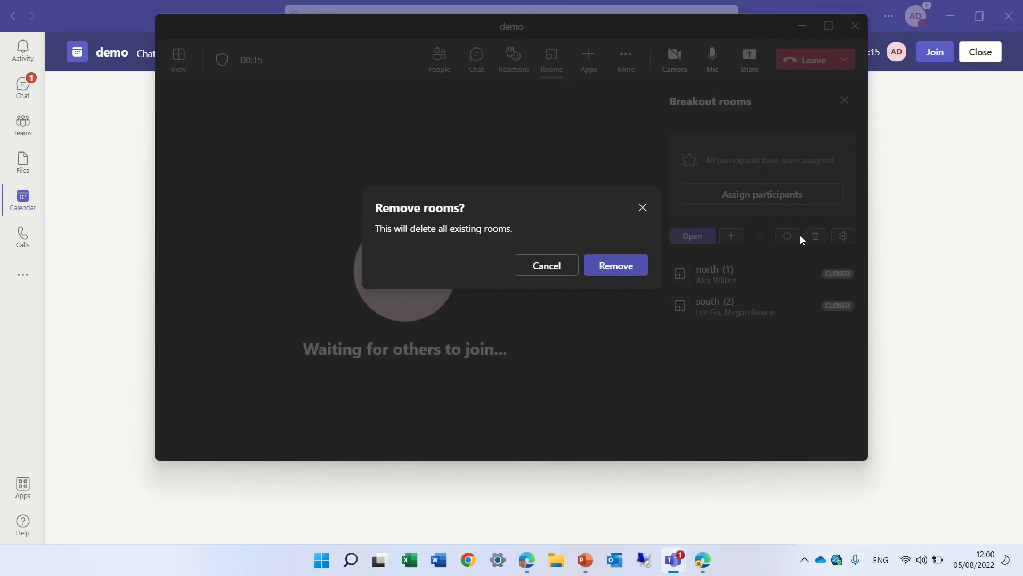
click(597, 267)
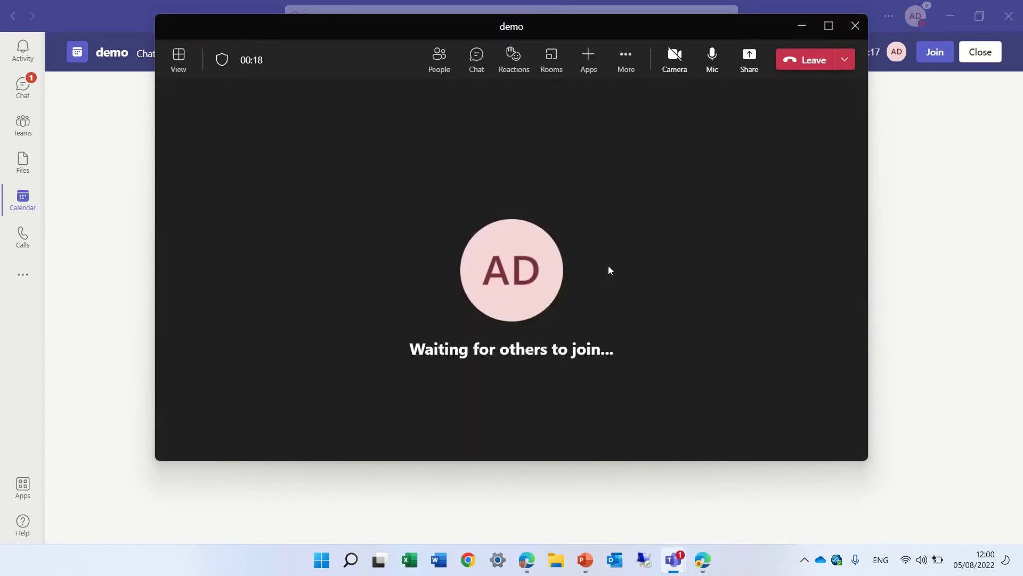
click(556, 70)
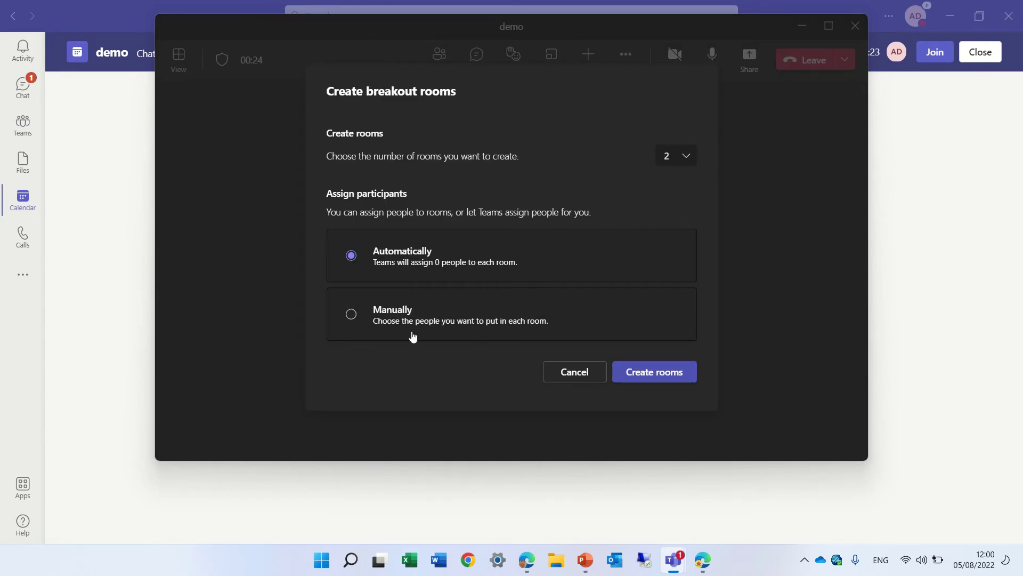
click(351, 316)
click(642, 375)
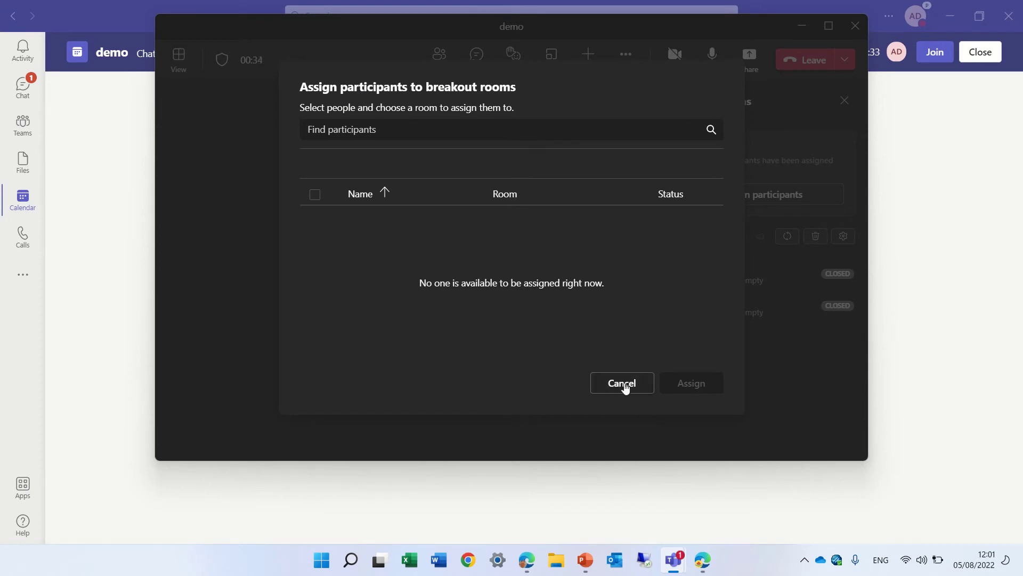
Search for an attendee to assign, then close the empty Assign participants dialog without changes.
click(506, 135)
text(a)
text(lew)
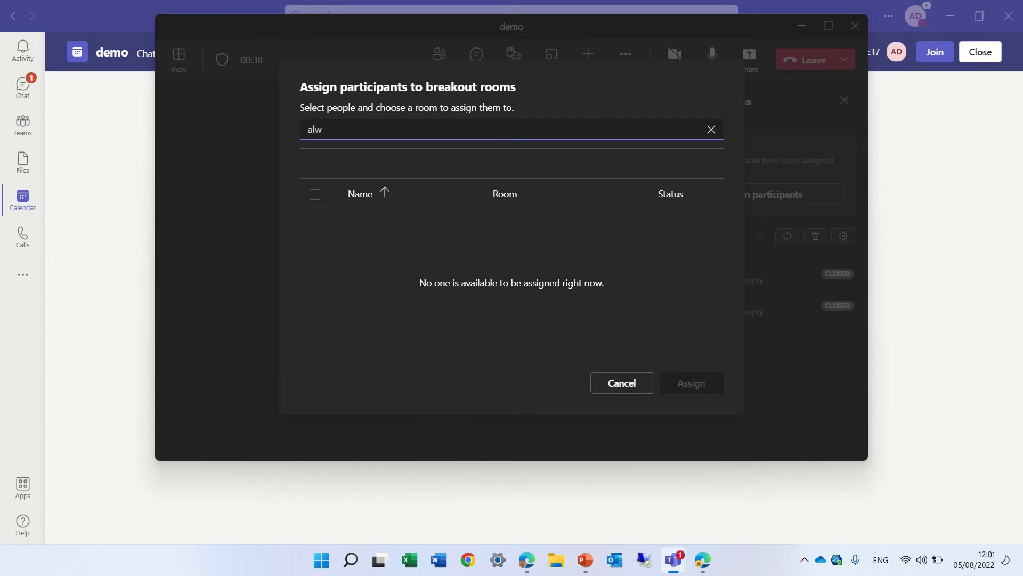
key(BackSpace)
text(ew)
click(622, 382)
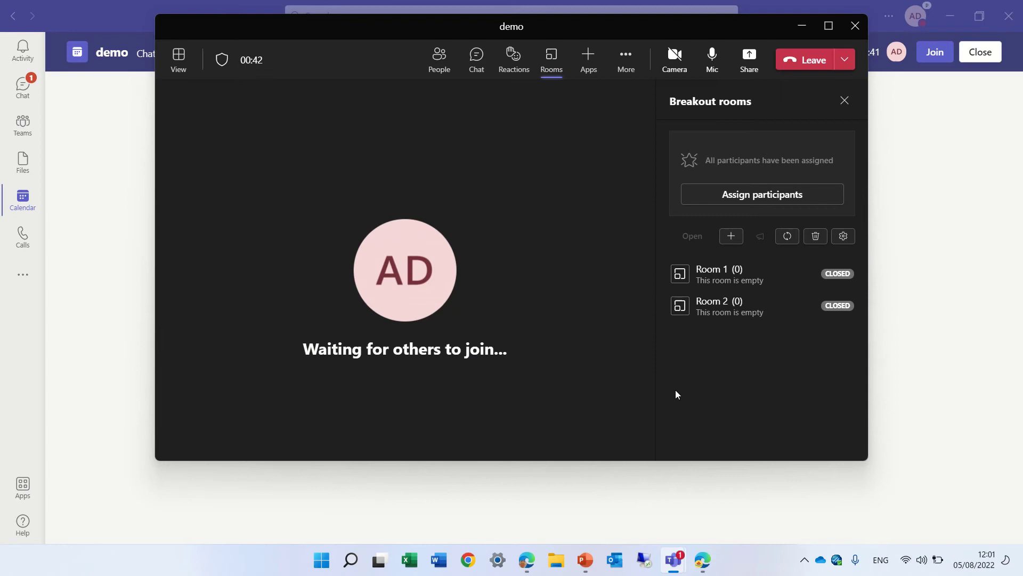
click(769, 198)
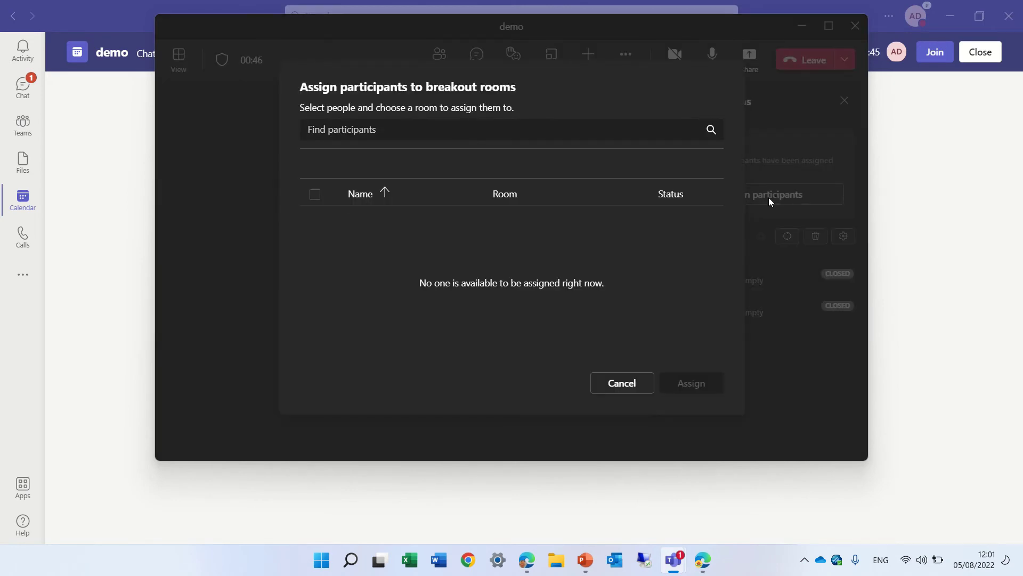
click(611, 385)
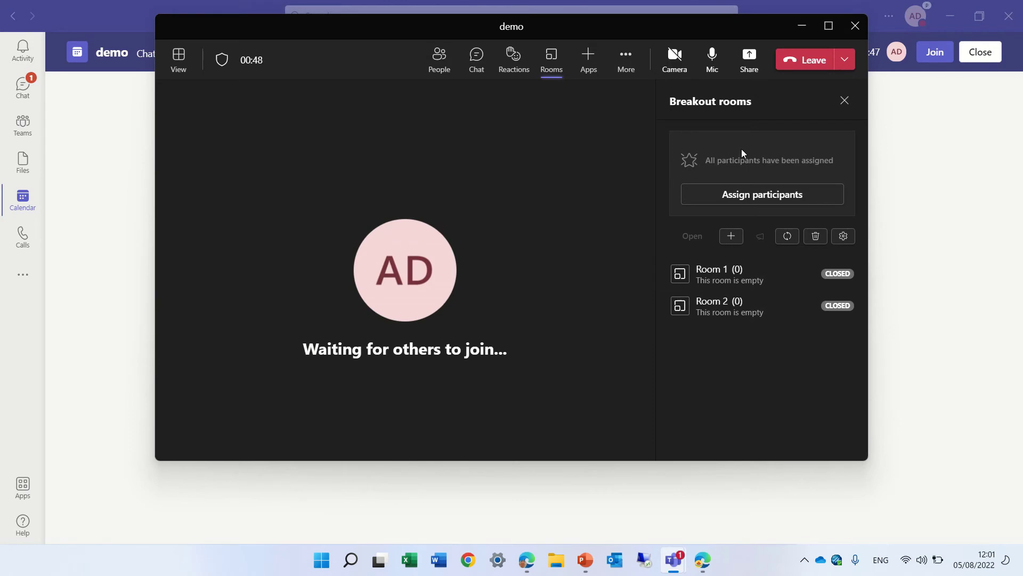
Open the People pane in the demo call.
click(440, 57)
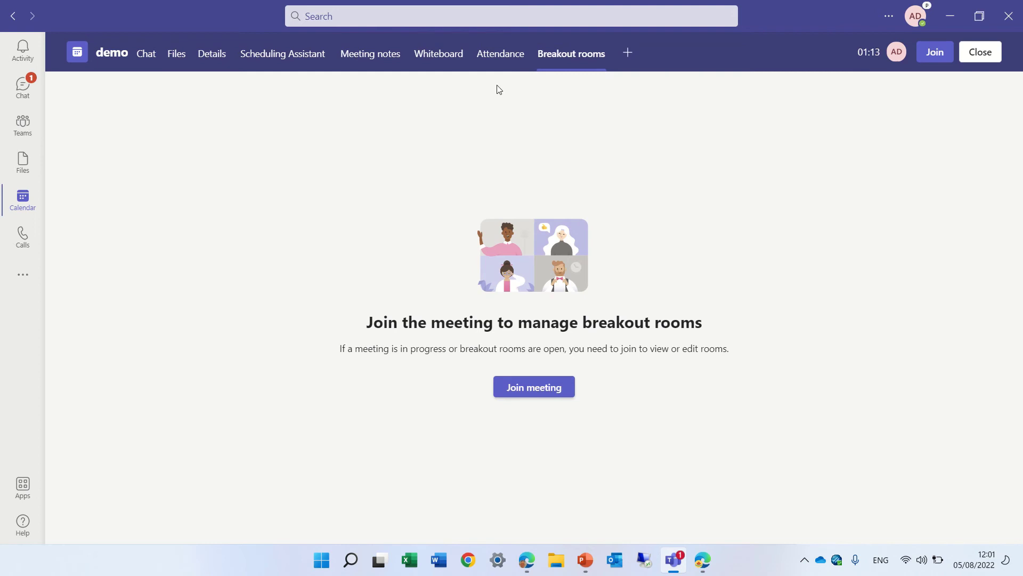
Reopen the demo meeting to review its Files and Chat tabs, then return to the week calendar.
click(983, 56)
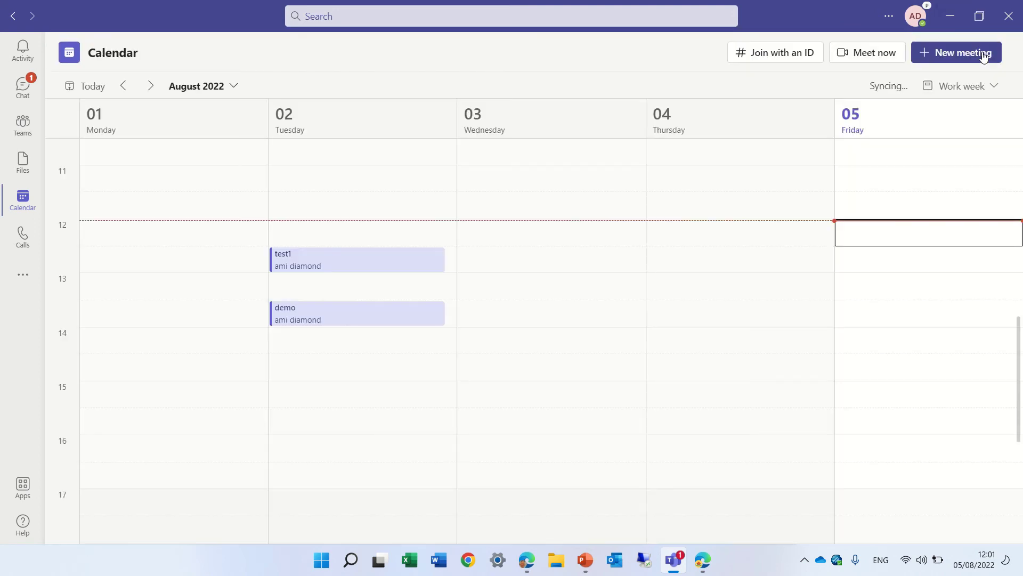
click(343, 317)
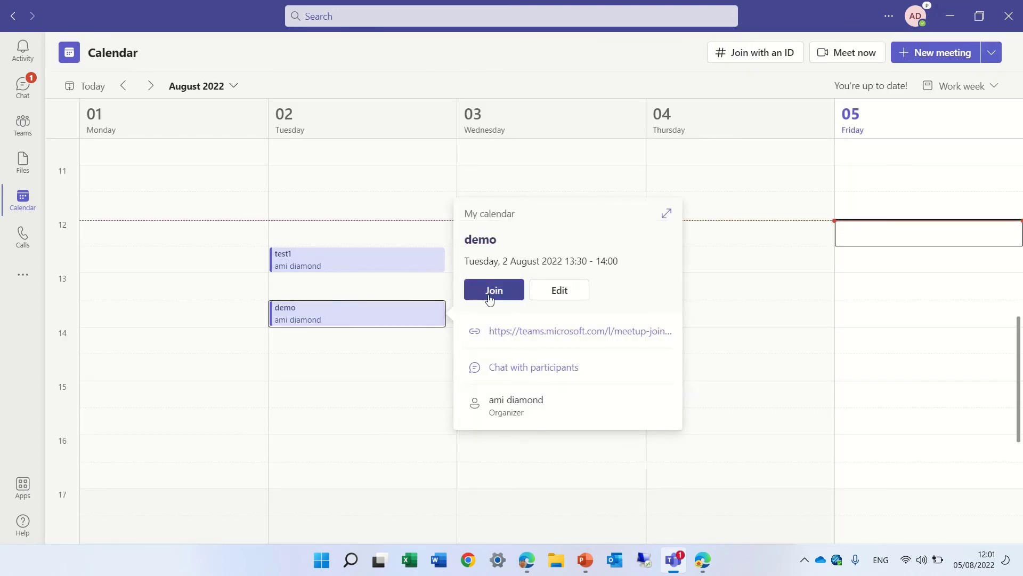
click(559, 296)
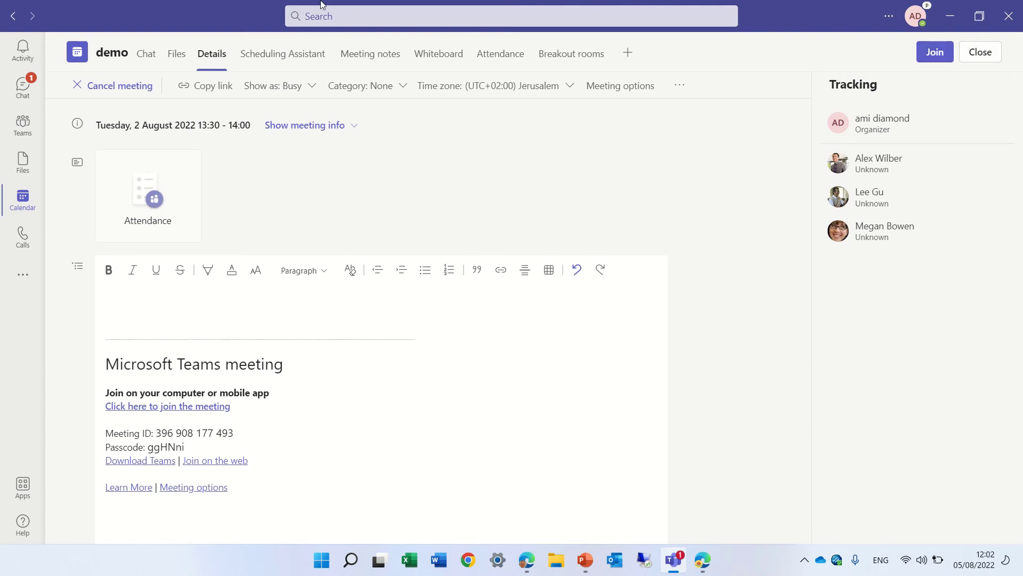
click(175, 62)
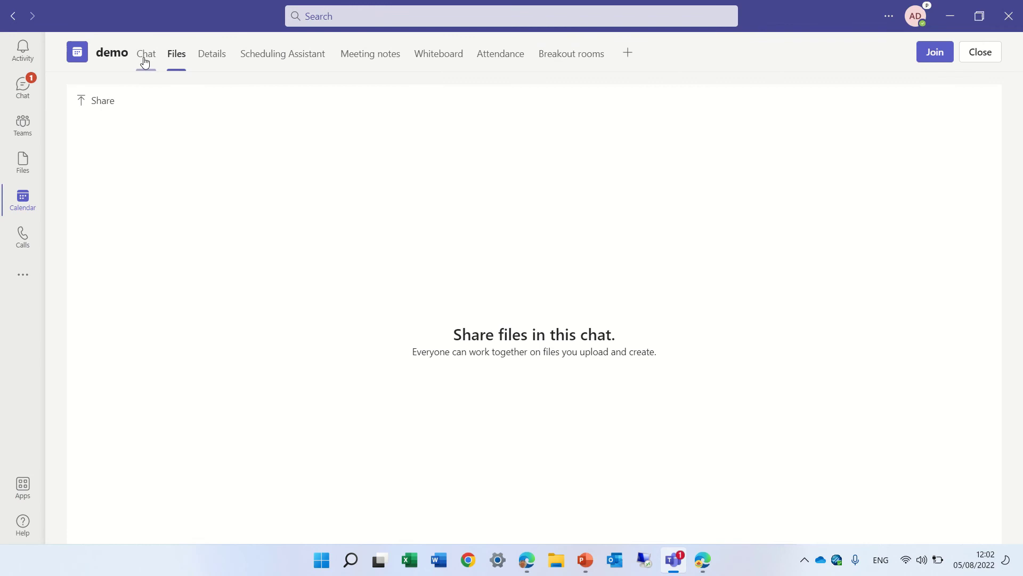
click(141, 62)
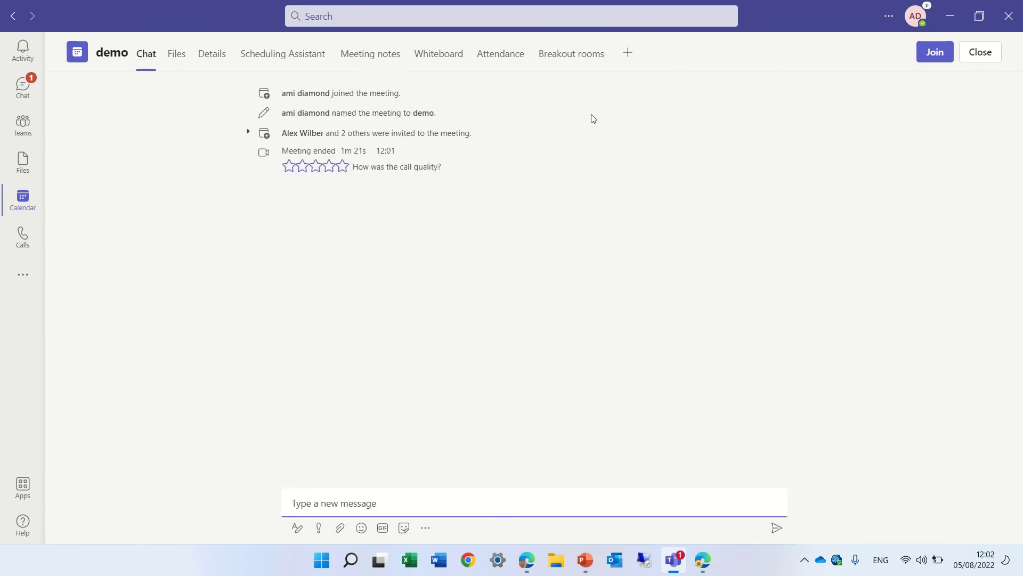
click(31, 201)
Create a Tuesday 14:30 meeting titled memo111 and add the internal colleague as an attendee.
click(331, 367)
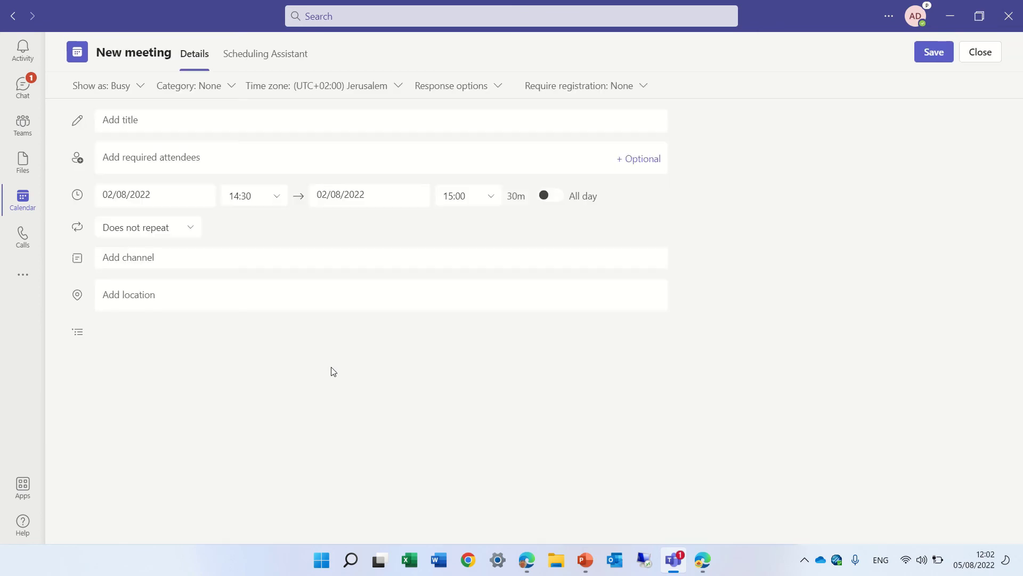
text(memo111)
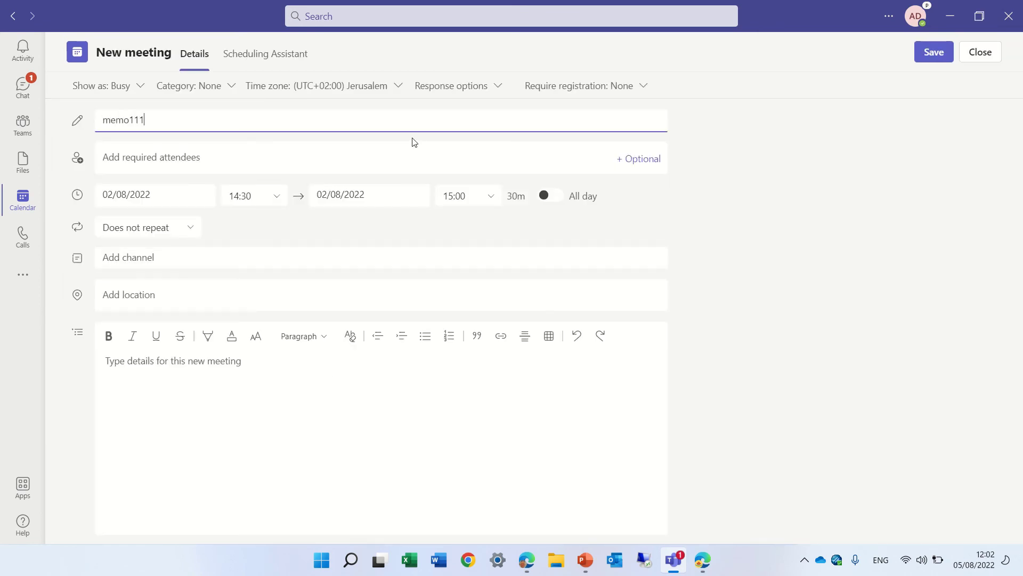
click(392, 161)
text(alew)
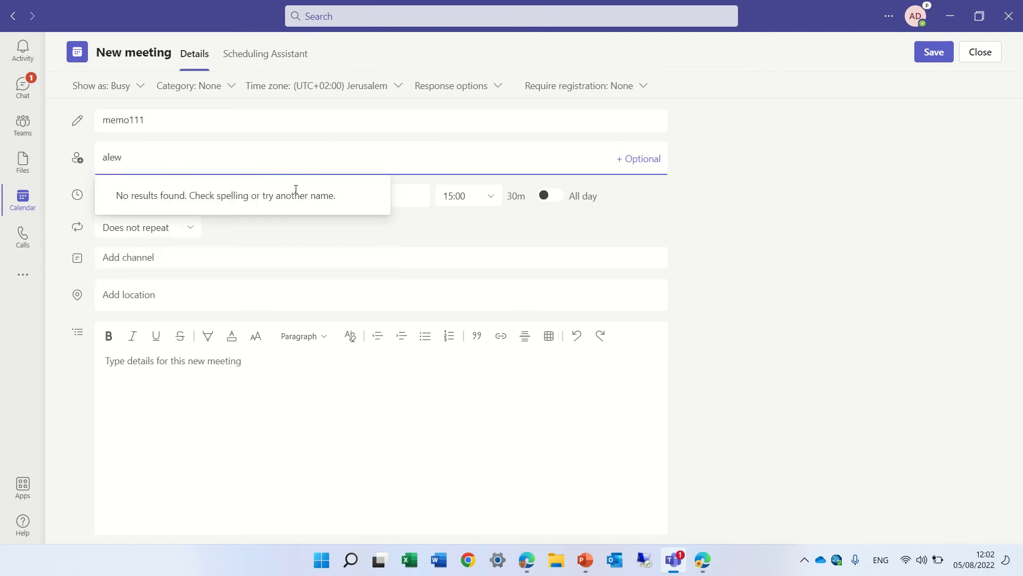
key(BackSpace)
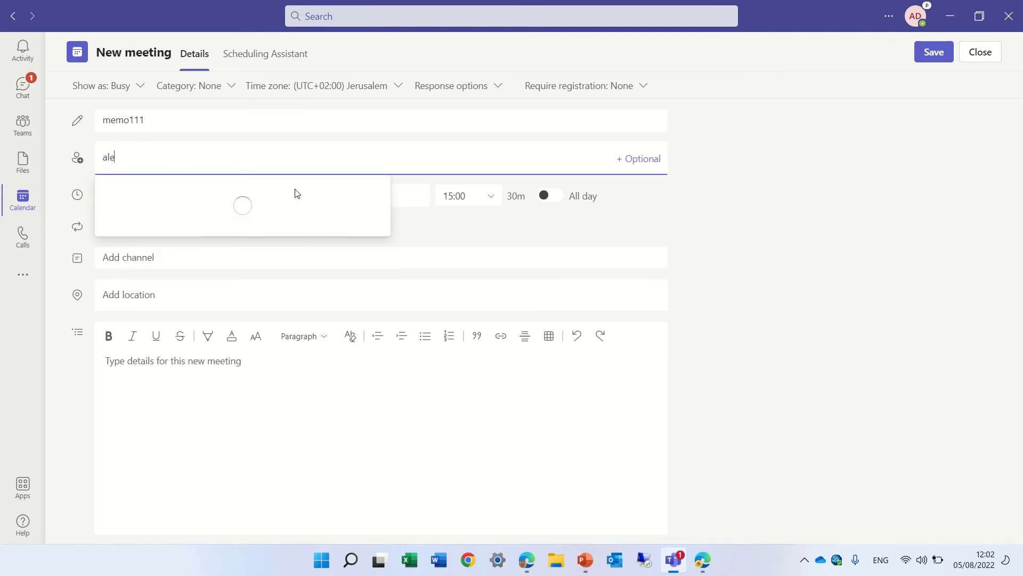
text(ex)
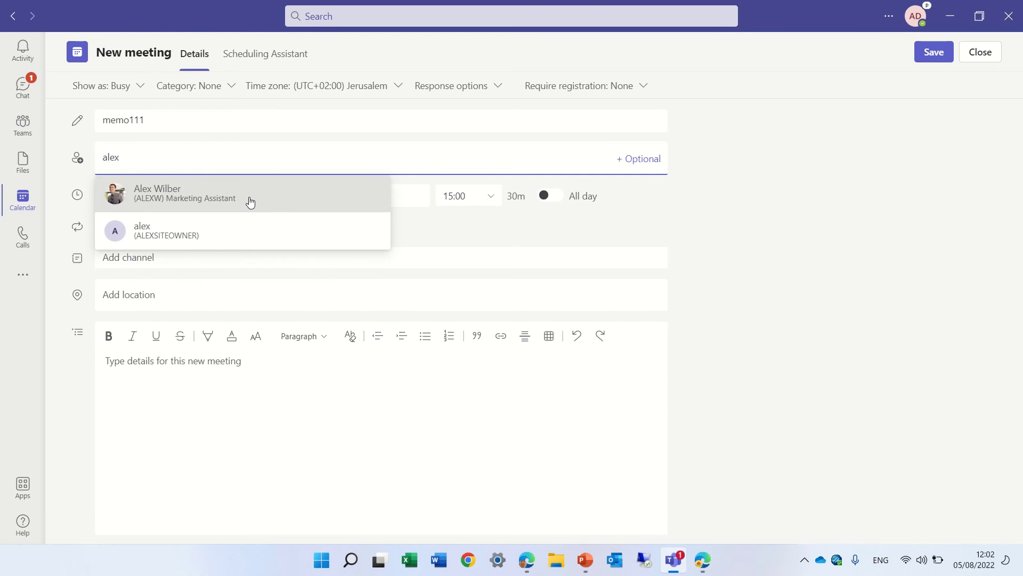
click(237, 194)
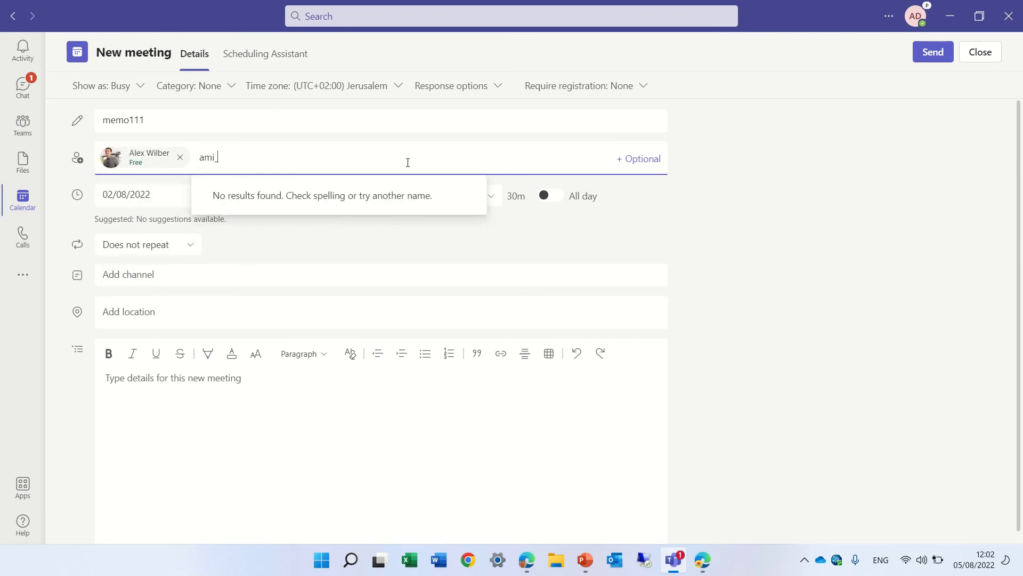
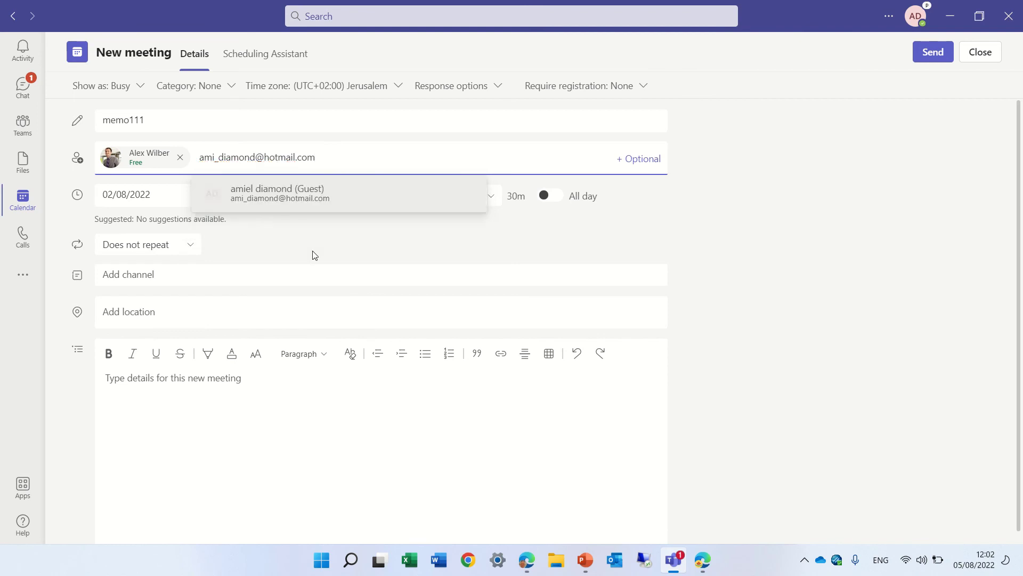
Add the external guest by e-mail address and send the memo111 invitation.
click(271, 191)
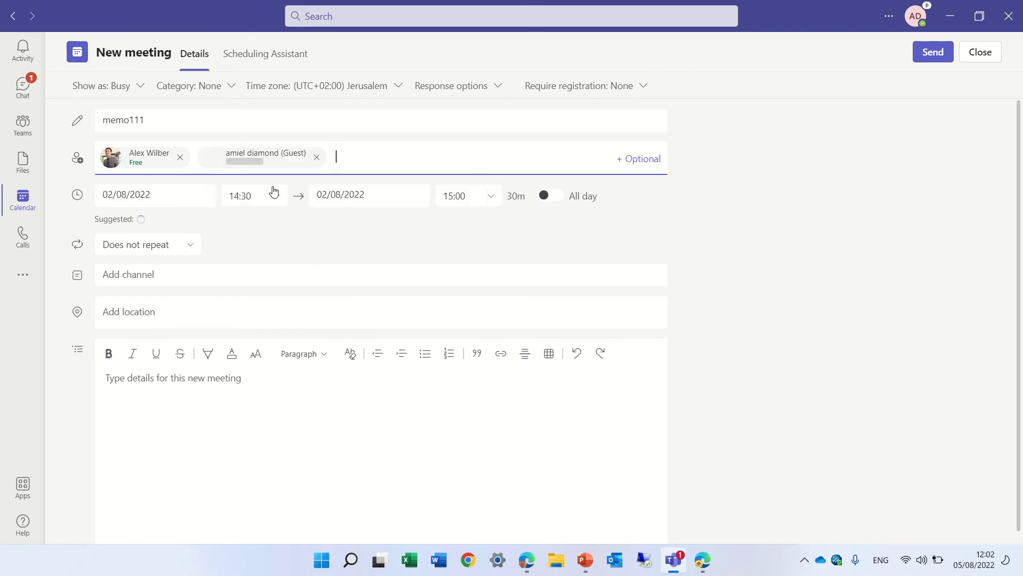
click(940, 60)
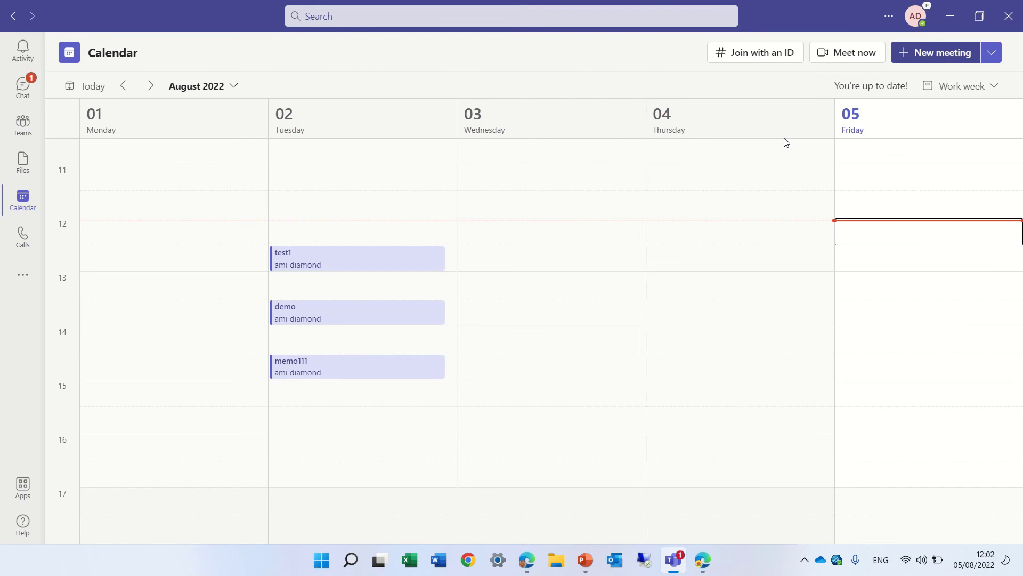
Open memo111 from the calendar in edit mode and go to its Breakout rooms page.
click(373, 384)
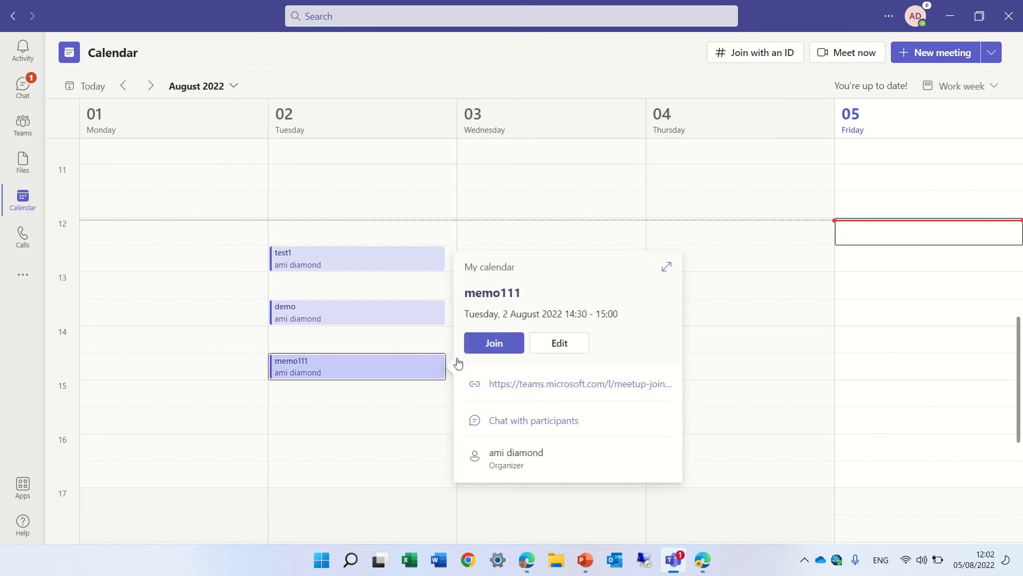
click(564, 354)
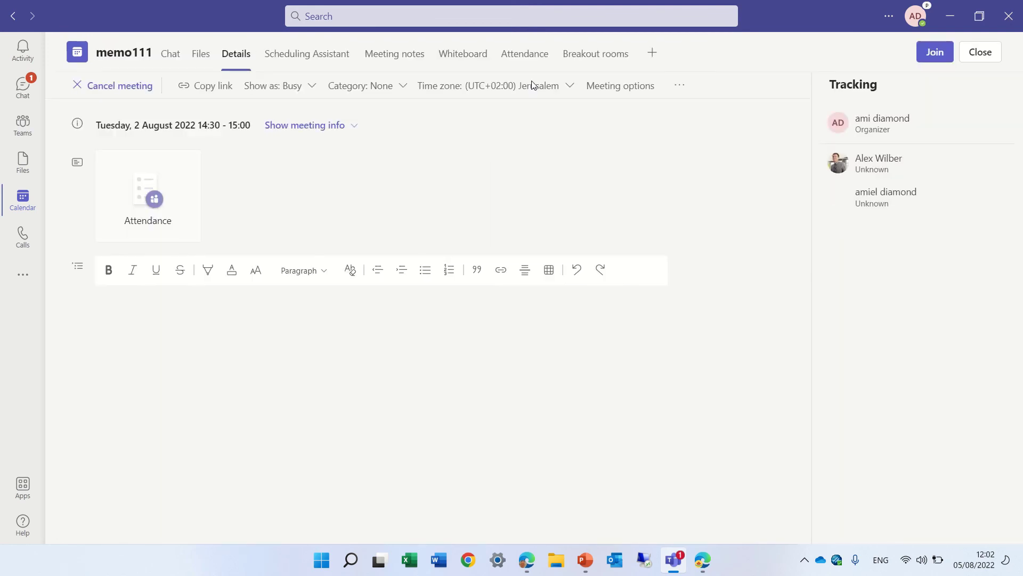
click(606, 62)
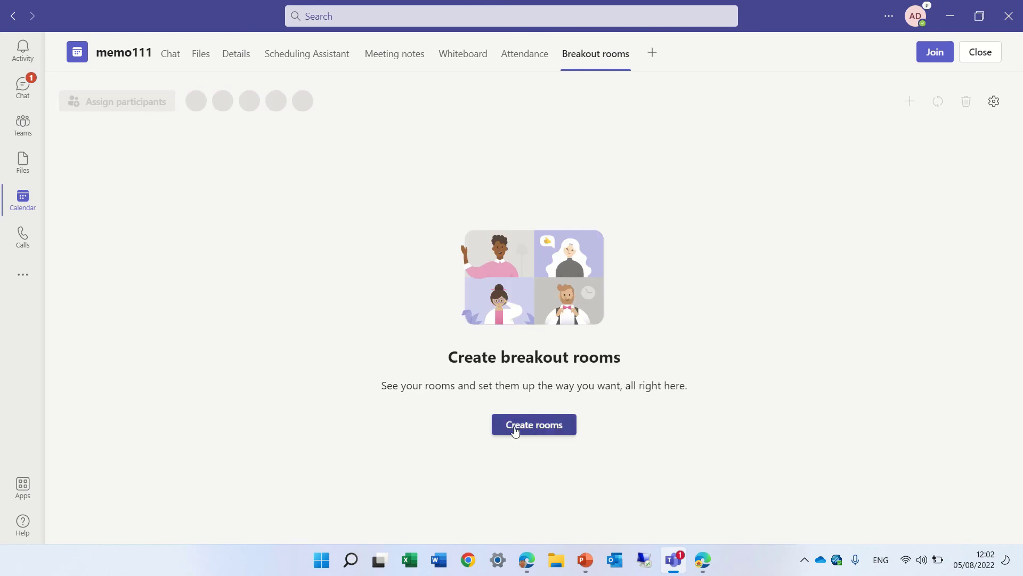
Create two breakout rooms, Room 1 and Room 2, for memo111.
click(514, 426)
click(684, 352)
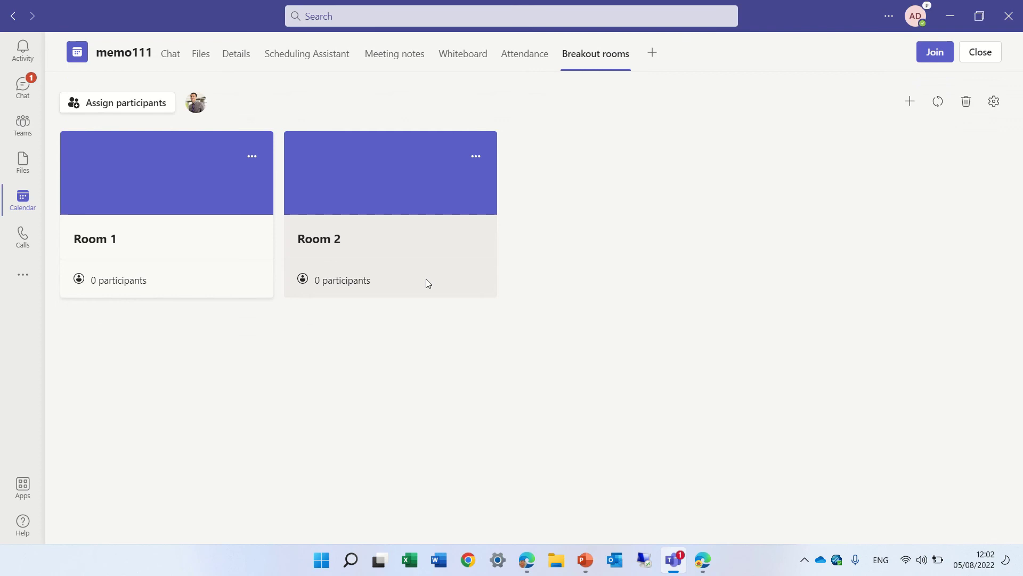
click(145, 101)
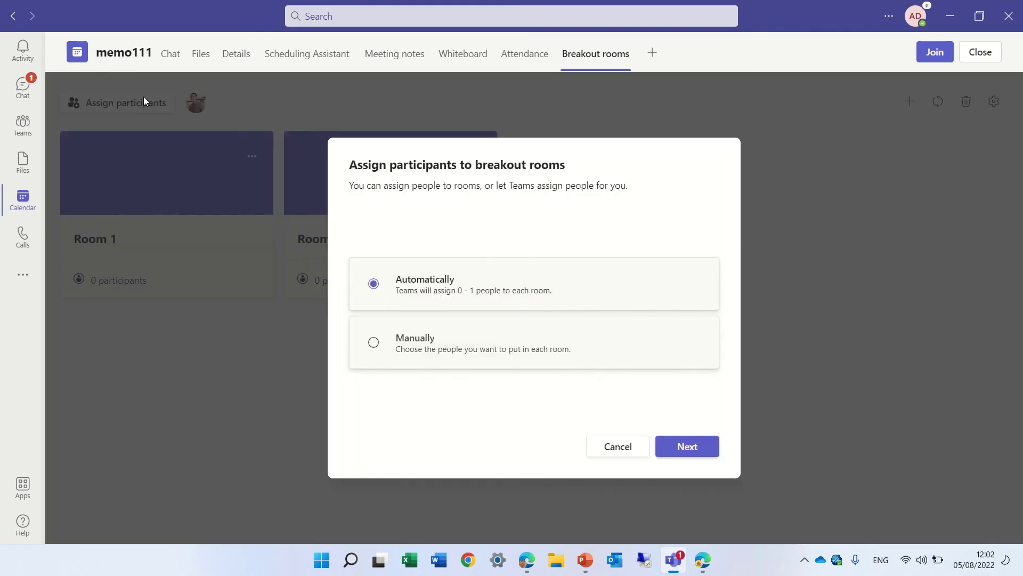
click(607, 446)
Check manual assignment shows only the internal attendee as assignable, then cancel without assigning.
click(111, 106)
click(373, 344)
click(687, 447)
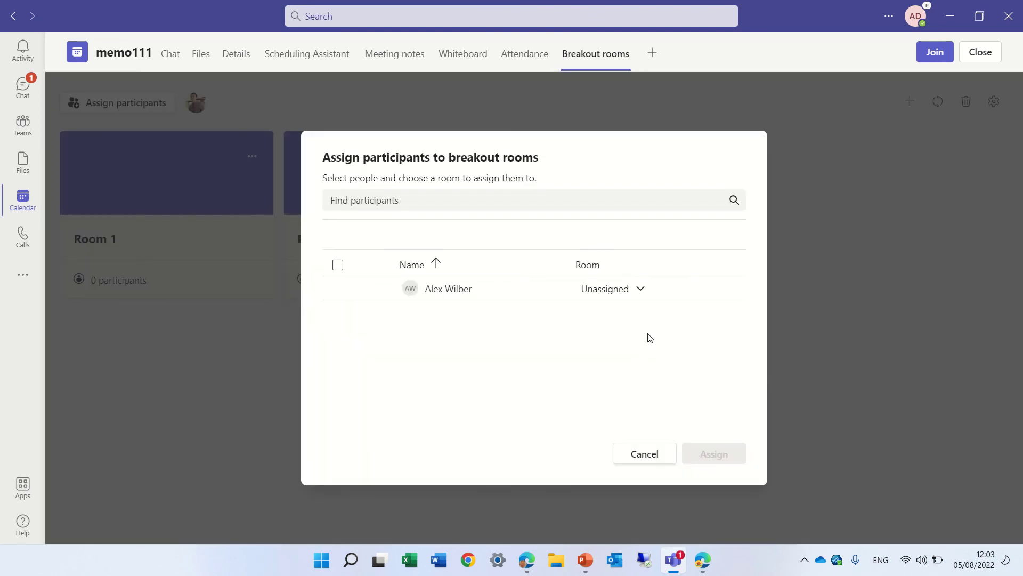
click(635, 297)
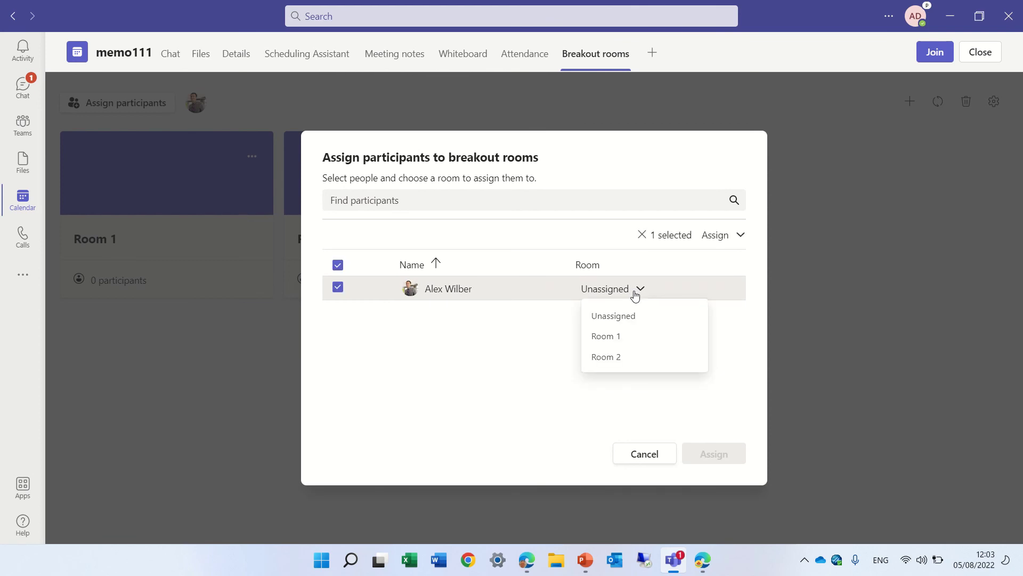
click(645, 457)
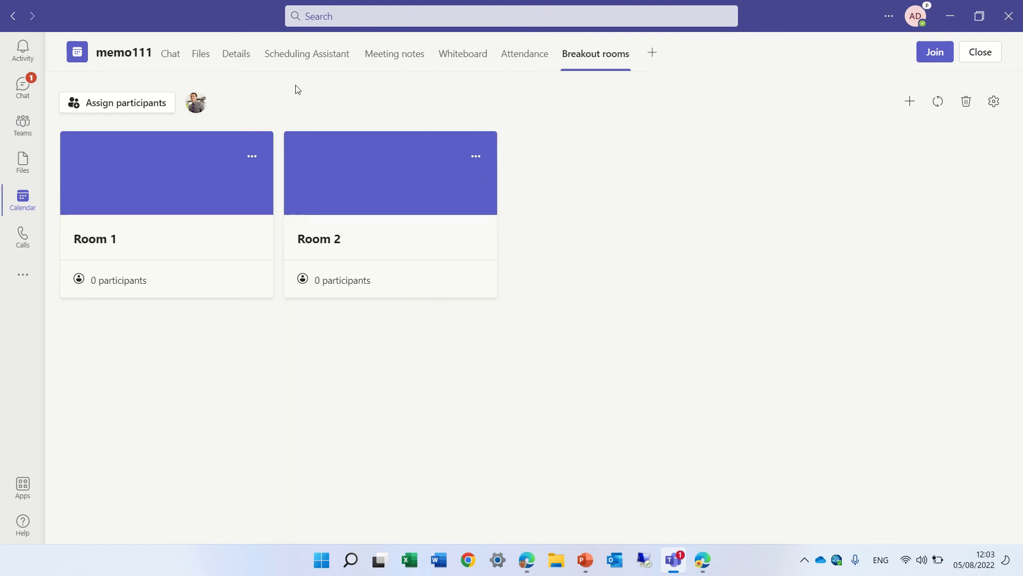
Look through memo111's Details and Files tabs, then view attendee availability in the Scheduling Assistant.
click(233, 61)
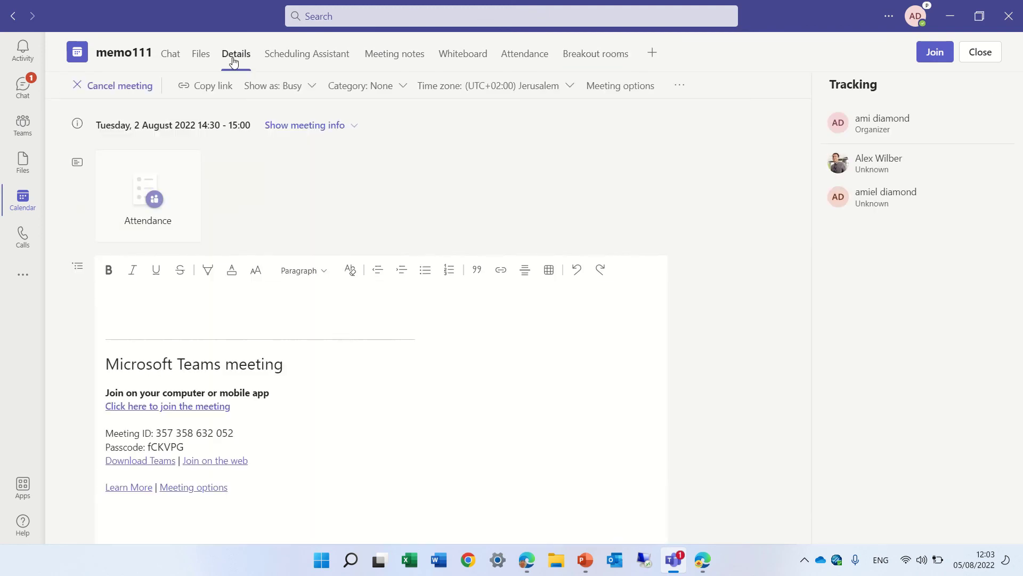
click(201, 62)
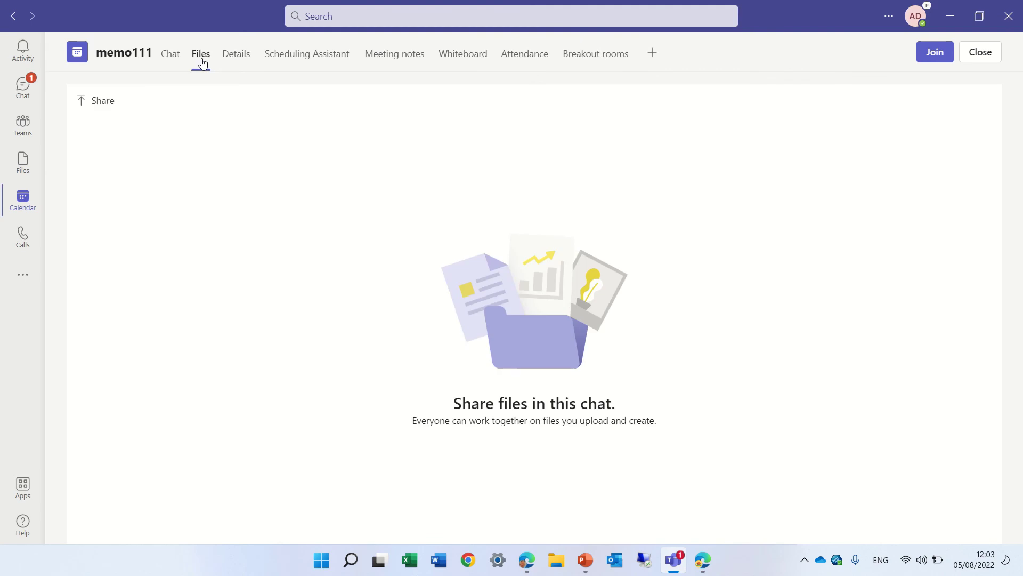
click(240, 61)
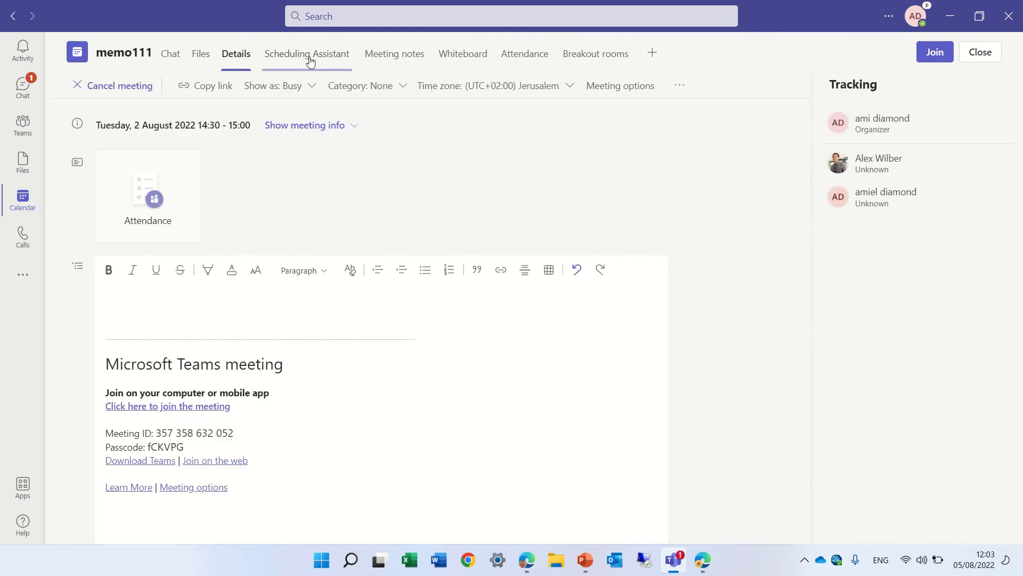
click(308, 55)
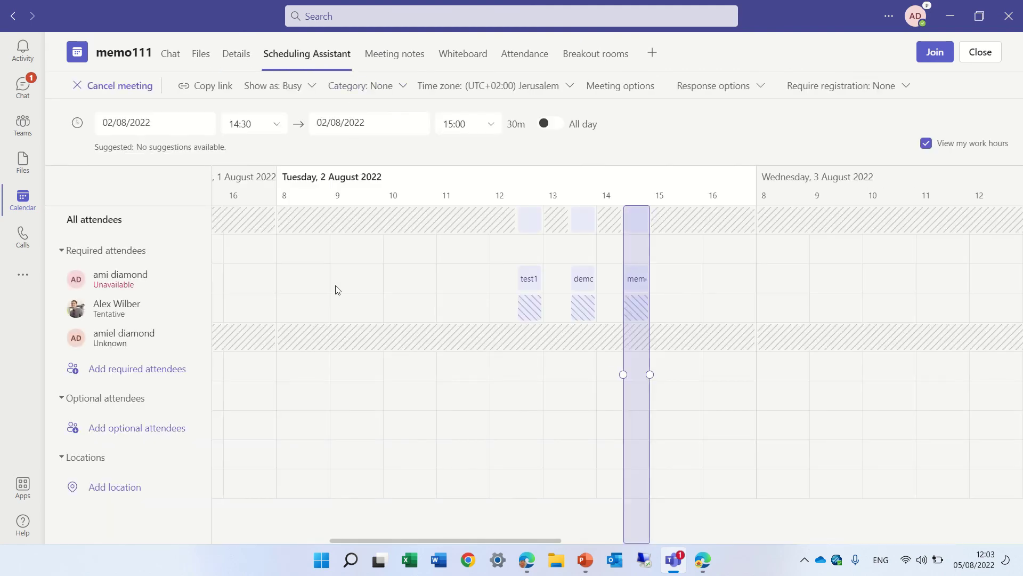